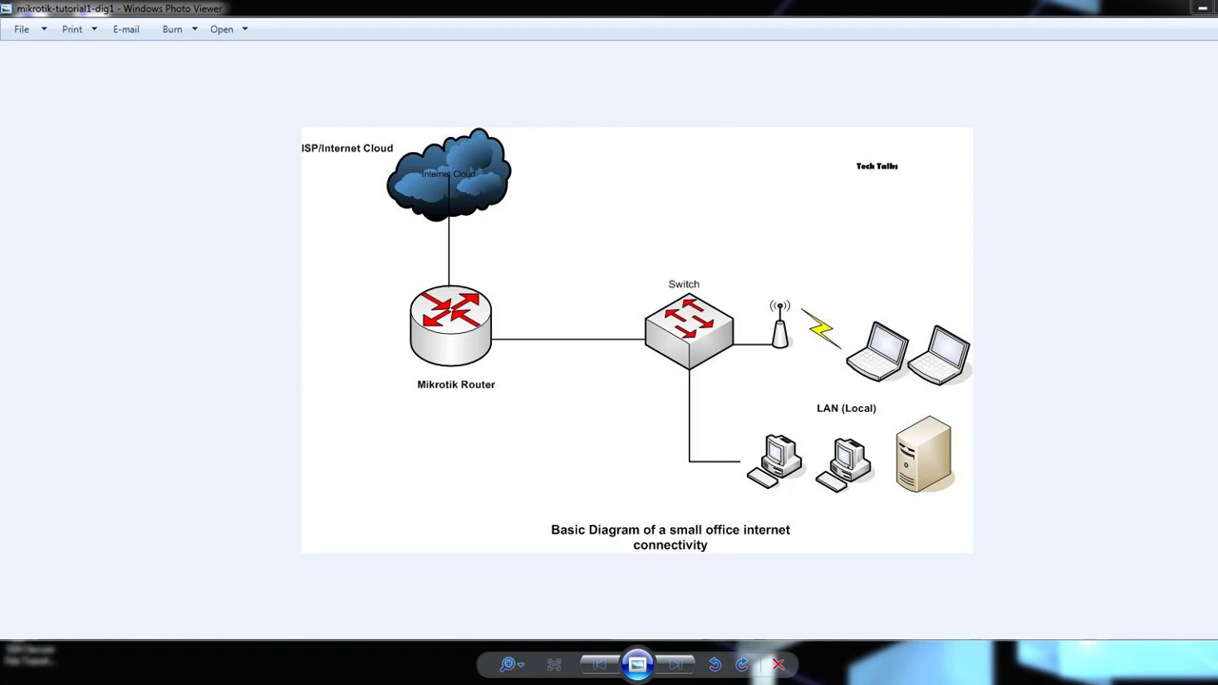
- Restore the WinBox login window and connect to the router
{"action": "left_click", "coordinate": [319, 679]}
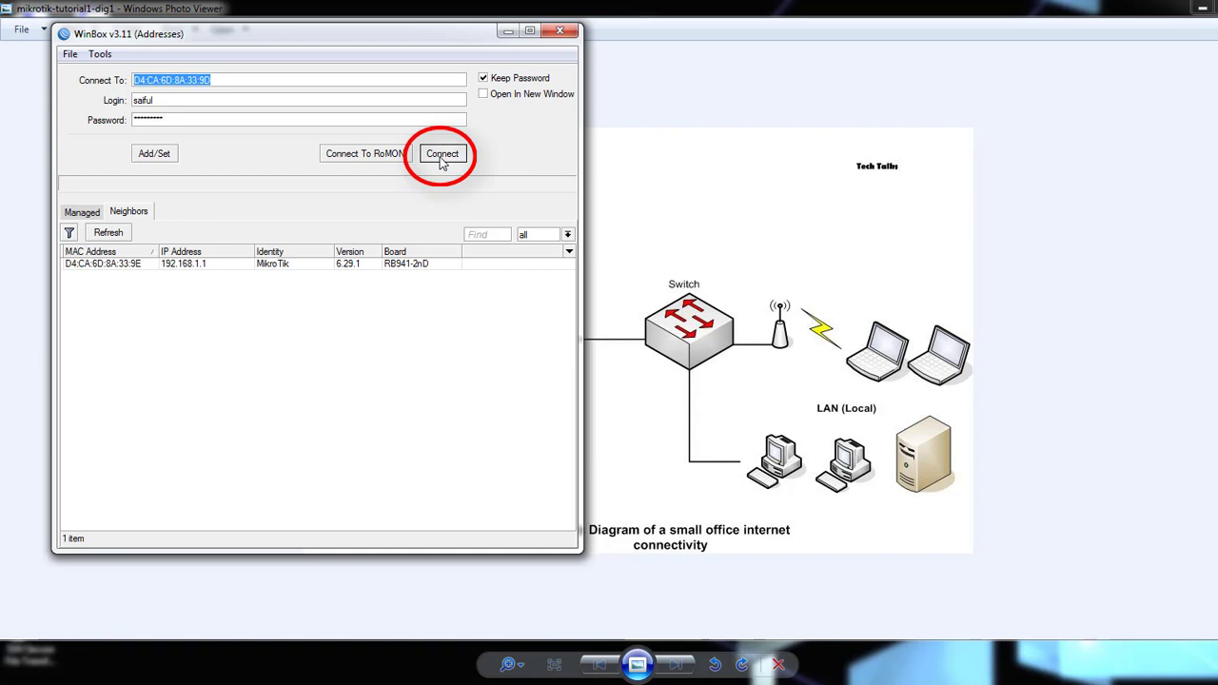
{"action": "left_click", "coordinate": [441, 160]}
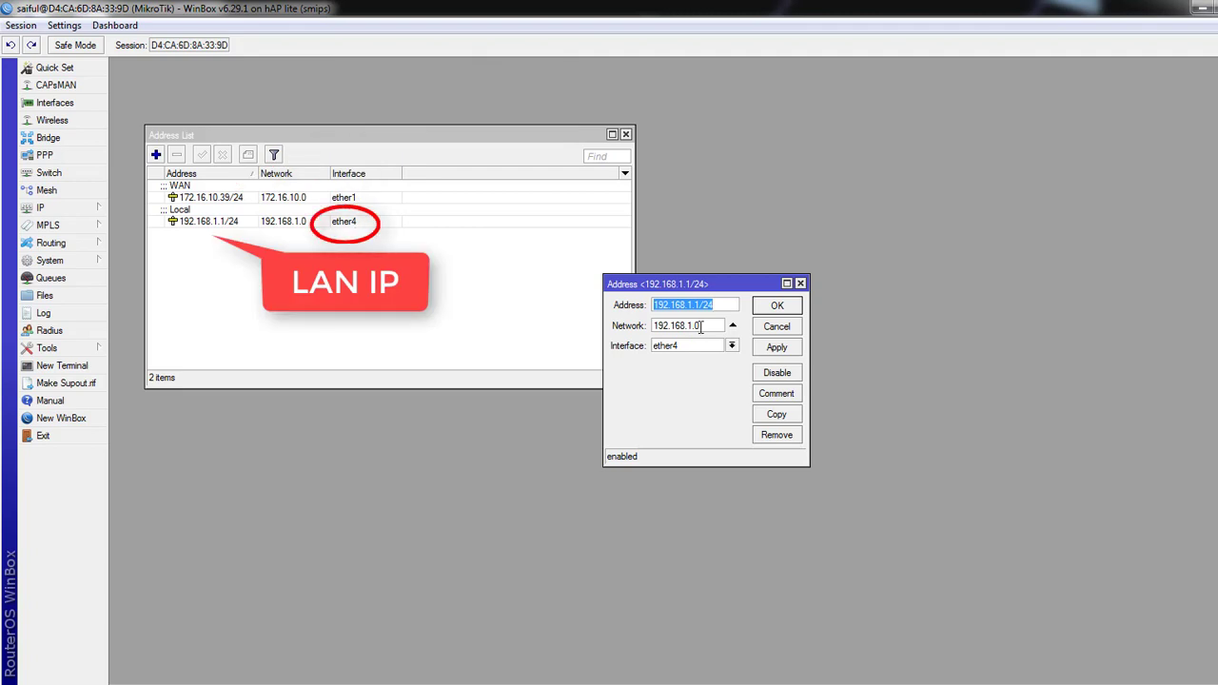
{"action": "left_click", "coordinate": [716, 303]}
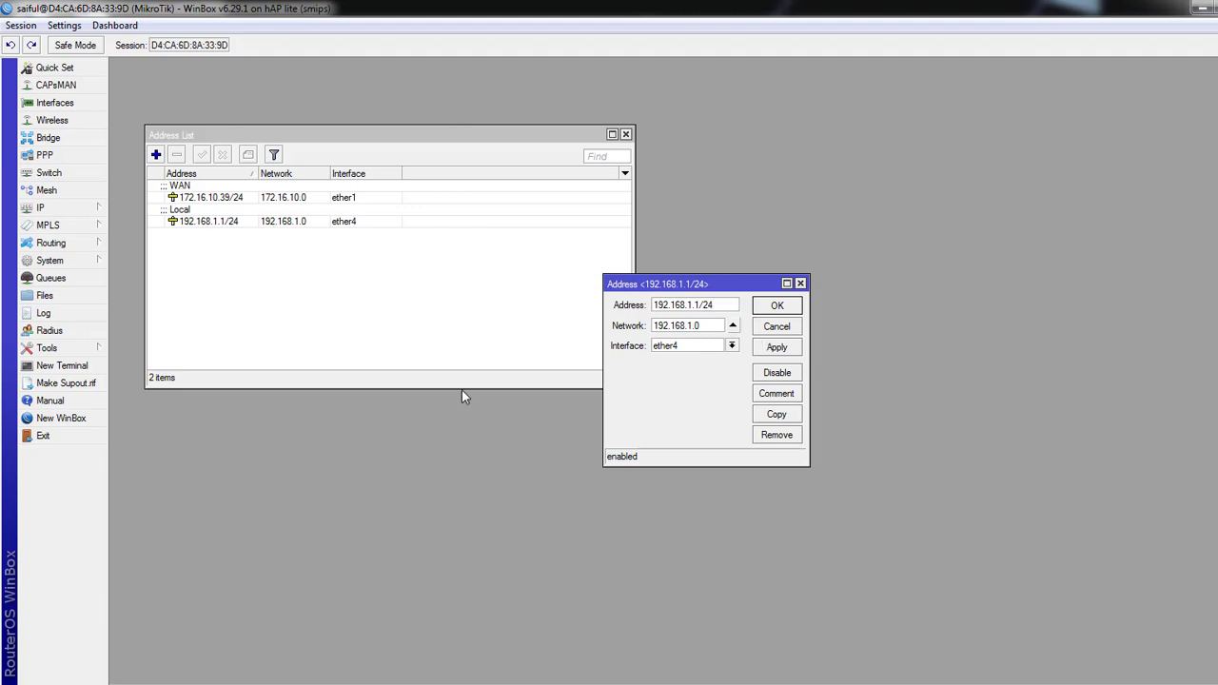
- Use ncpa.cpl to open Local Area Connection properties and select Internet Protocol Version 4
{"action": "left_click", "coordinate": [4, 675]}
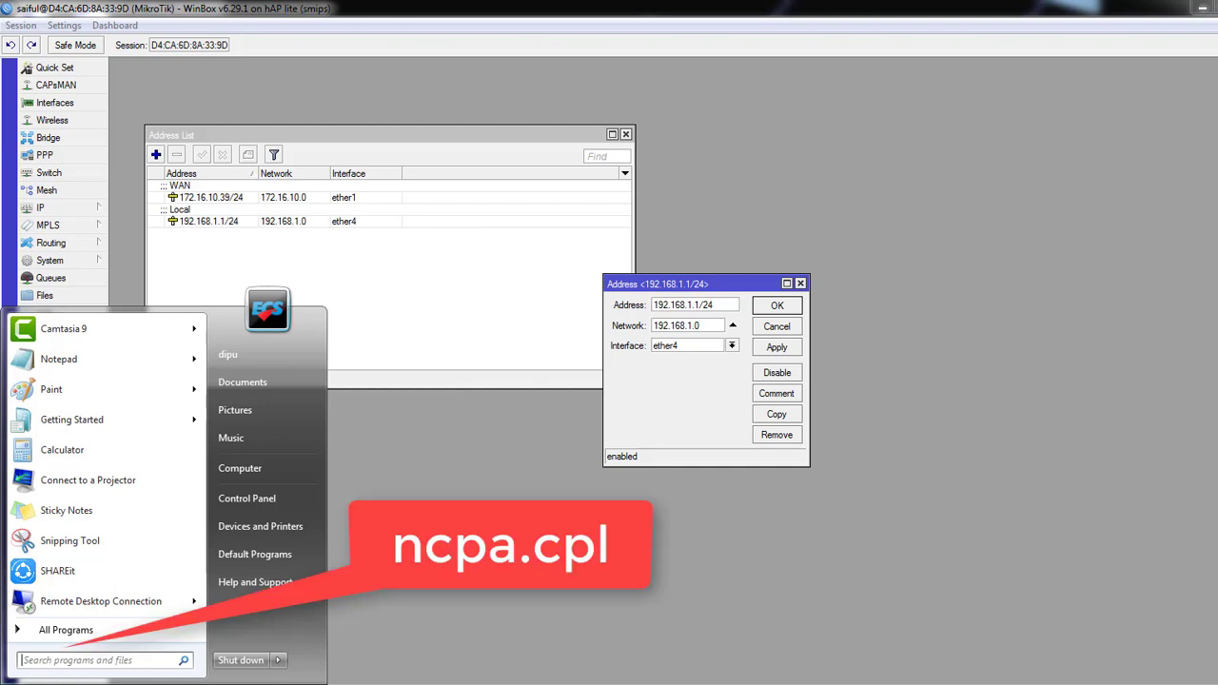
{"action": "type", "text": "ncp"}
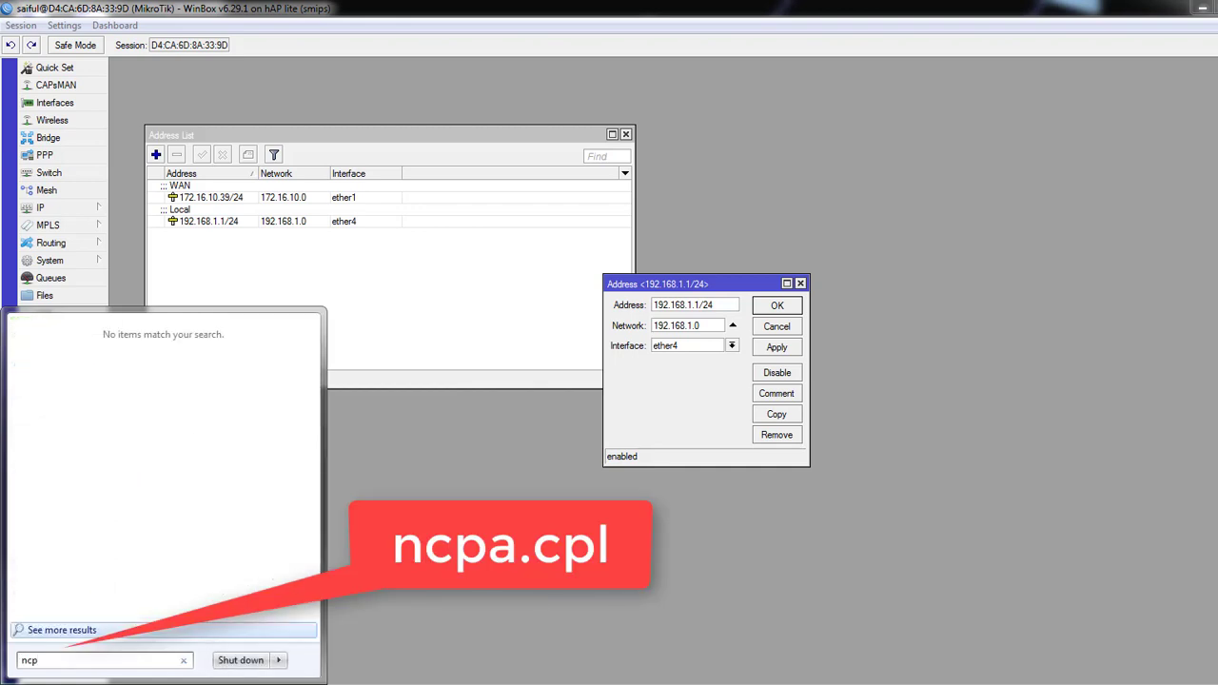
{"action": "type", "text": "a.cpl"}
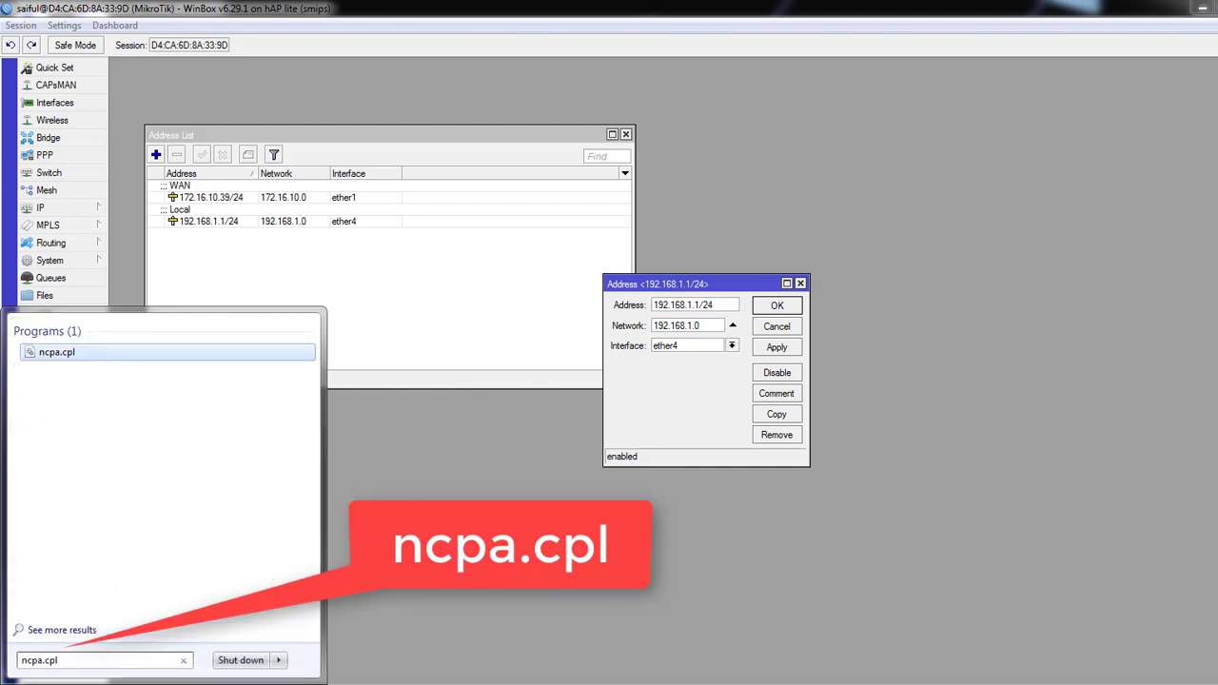
{"action": "key", "text": "Return"}
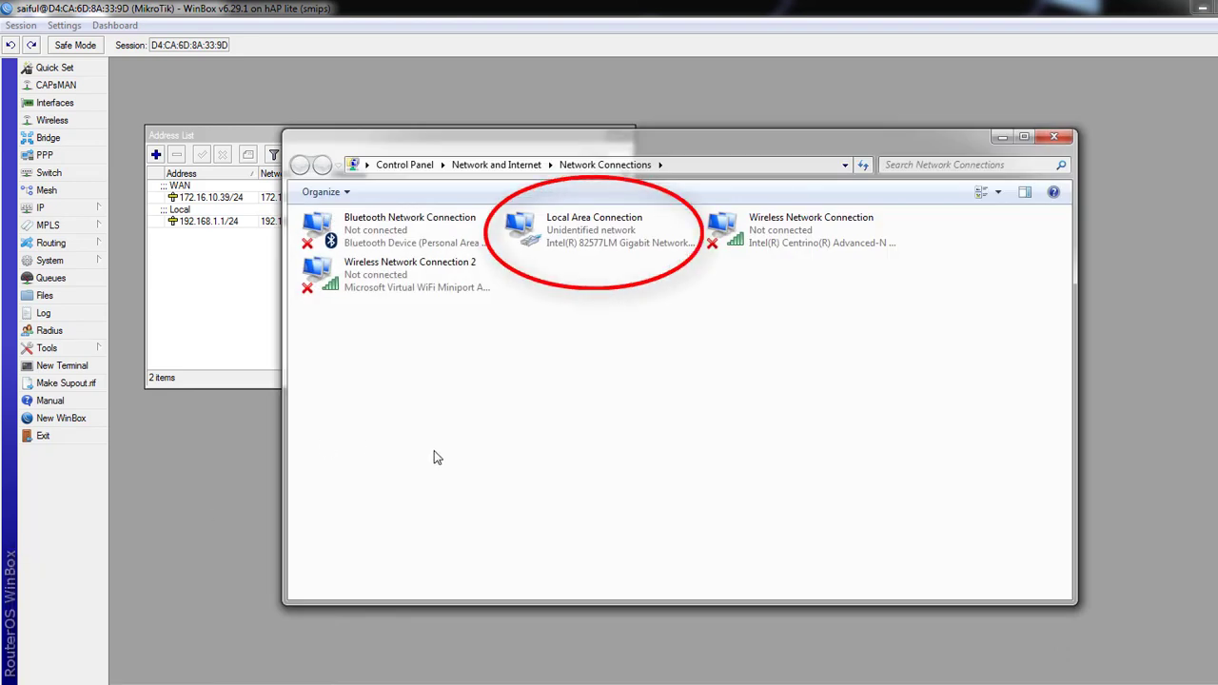
{"action": "left_click", "coordinate": [567, 240]}
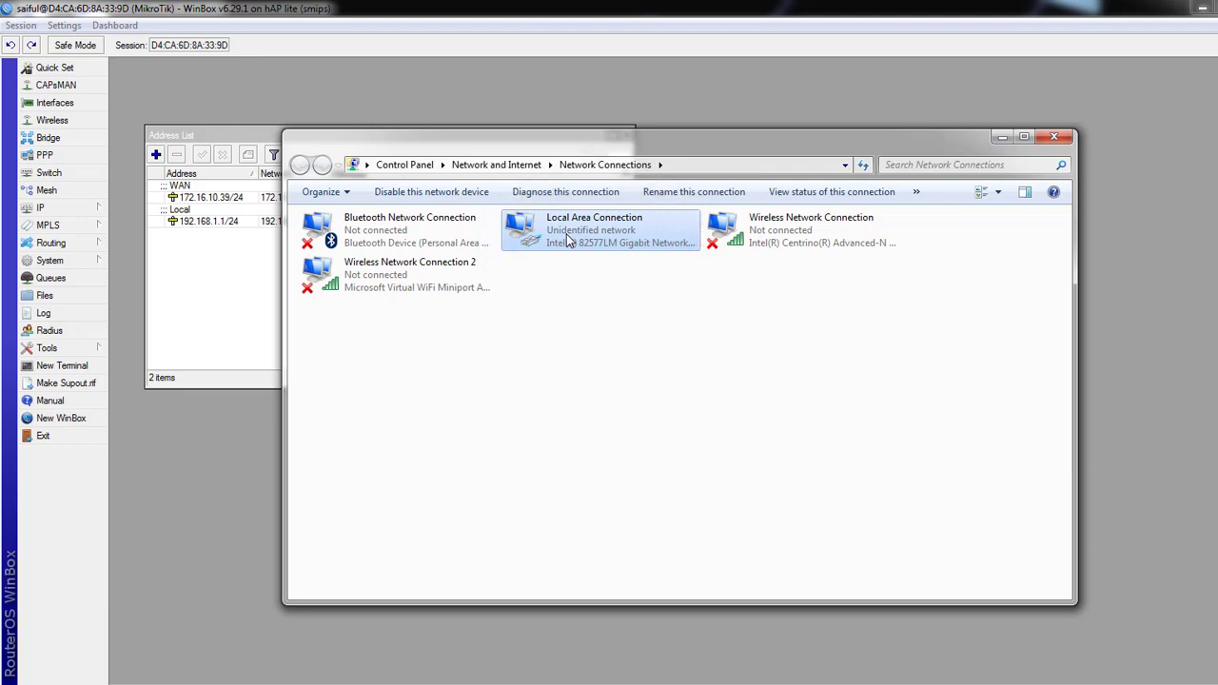
{"action": "right_click", "coordinate": [568, 241]}
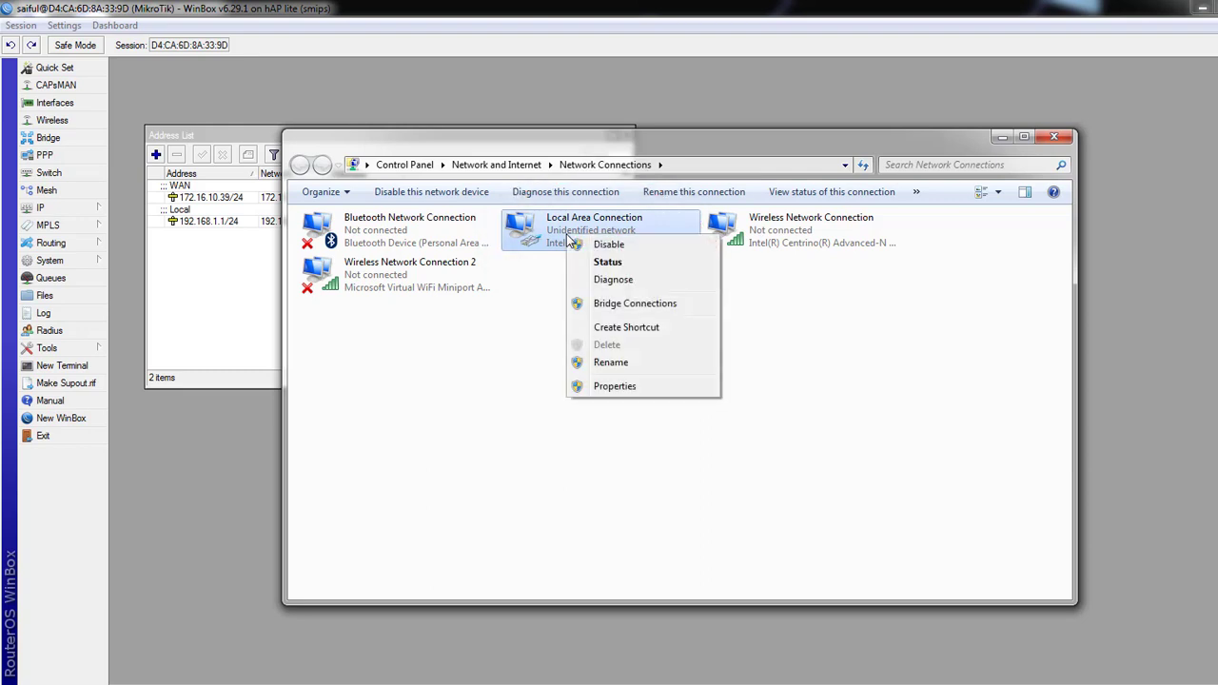
{"action": "left_click", "coordinate": [614, 387]}
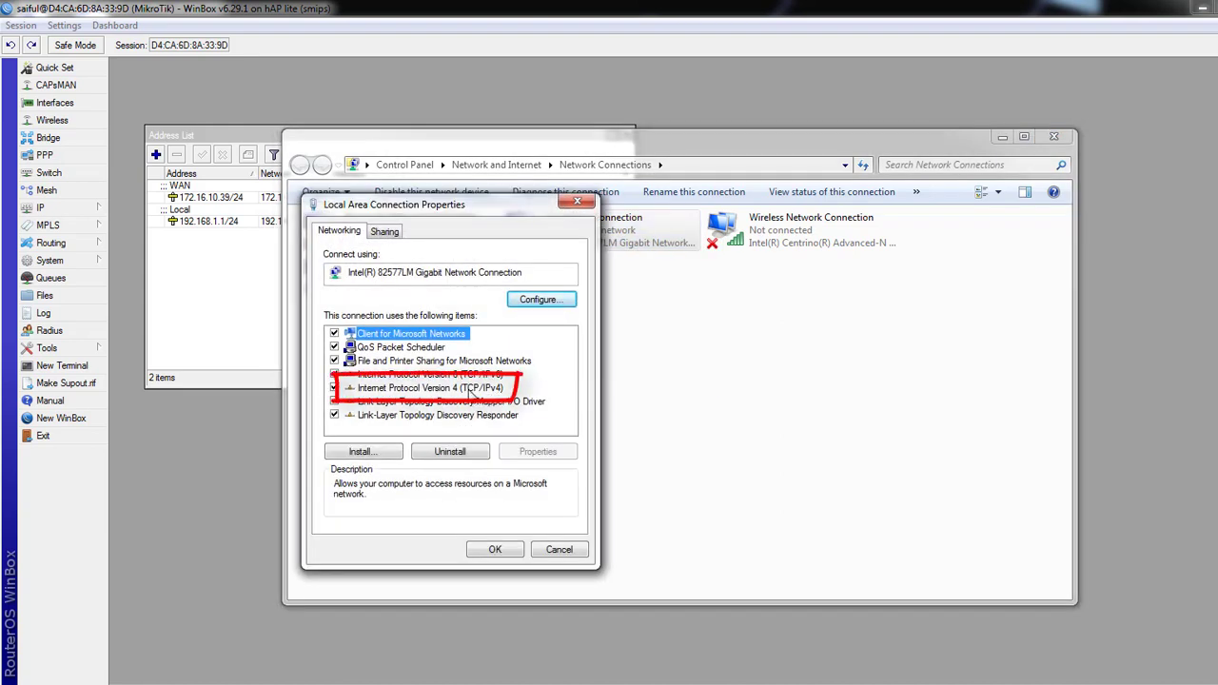
{"action": "left_click", "coordinate": [470, 390]}
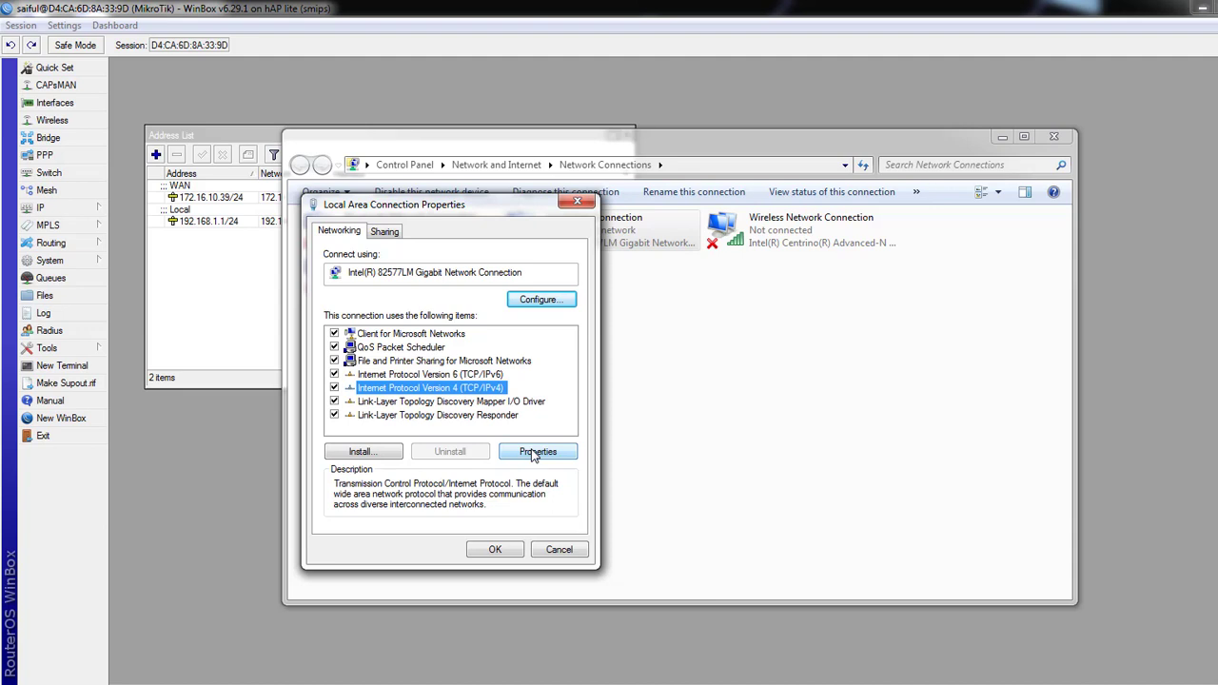
- Set manual IPv4: address 192.168.1.2, mask 255.255.255.0, gateway 192.168.1.1, DNS 8.8.8.8
{"action": "left_click", "coordinate": [536, 452]}
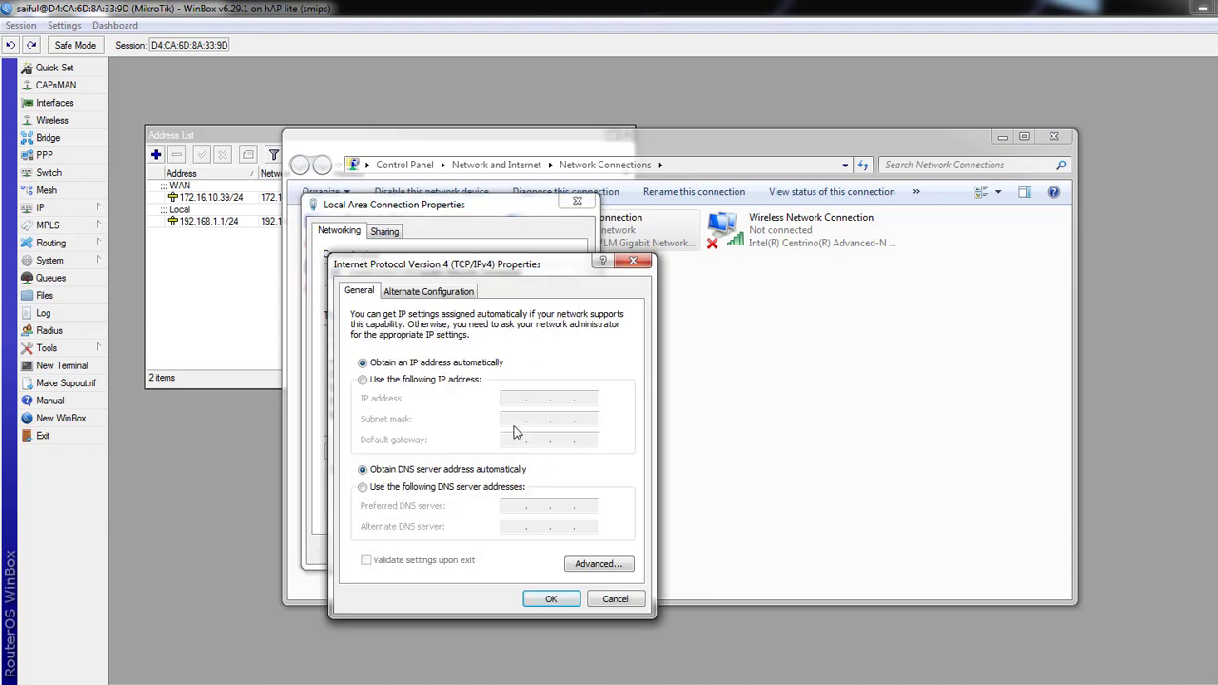
{"action": "left_click", "coordinate": [440, 385]}
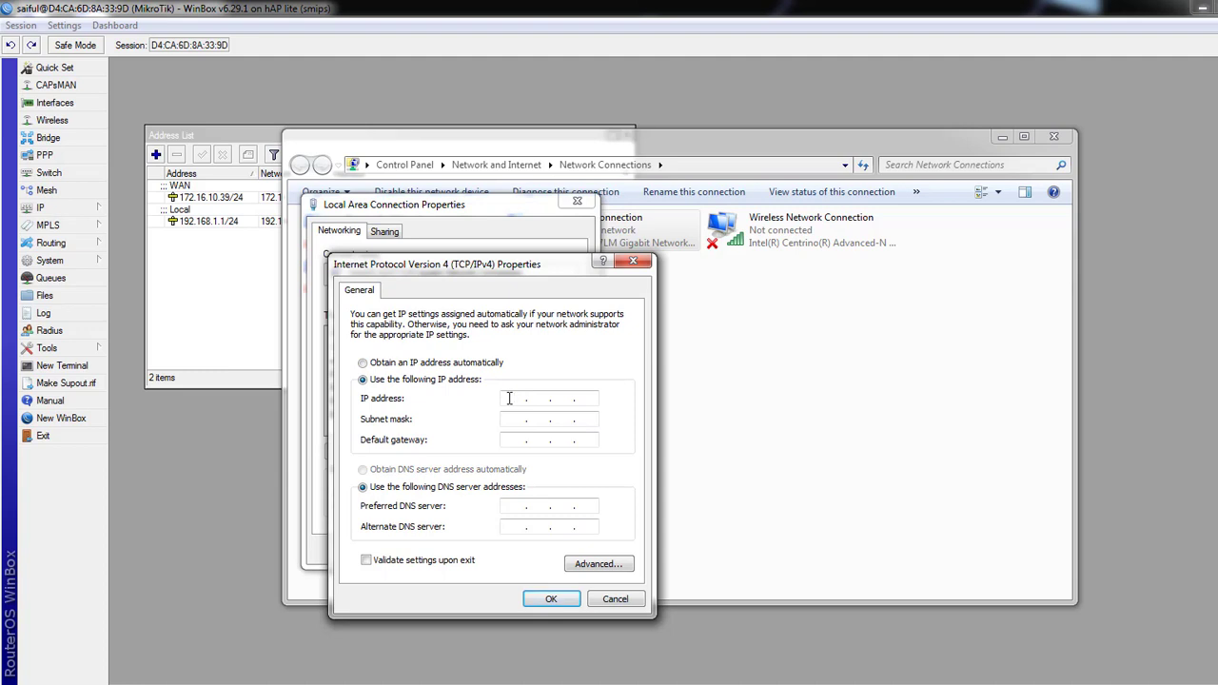
{"action": "left_click", "coordinate": [509, 398]}
{"action": "type", "text": "192 . "}
{"action": "type", "text": "168 . 1 ."}
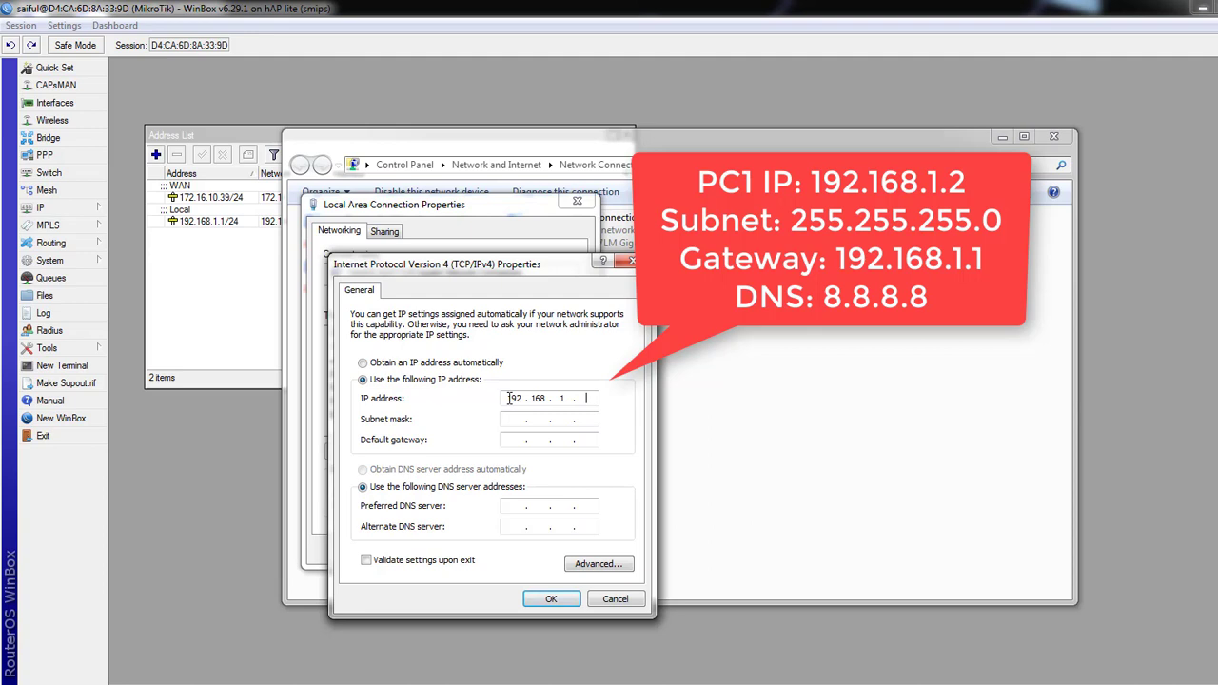
{"action": "type", "text": "2"}
{"action": "key", "text": "Tab"}
{"action": "key", "text": "Tab"}
{"action": "type", "text": "192"}
{"action": "type", "text": "168 . 1 ."}
{"action": "type", "text": "1 ."}
{"action": "type", "text": "1"}
{"action": "key", "text": "Tab"}
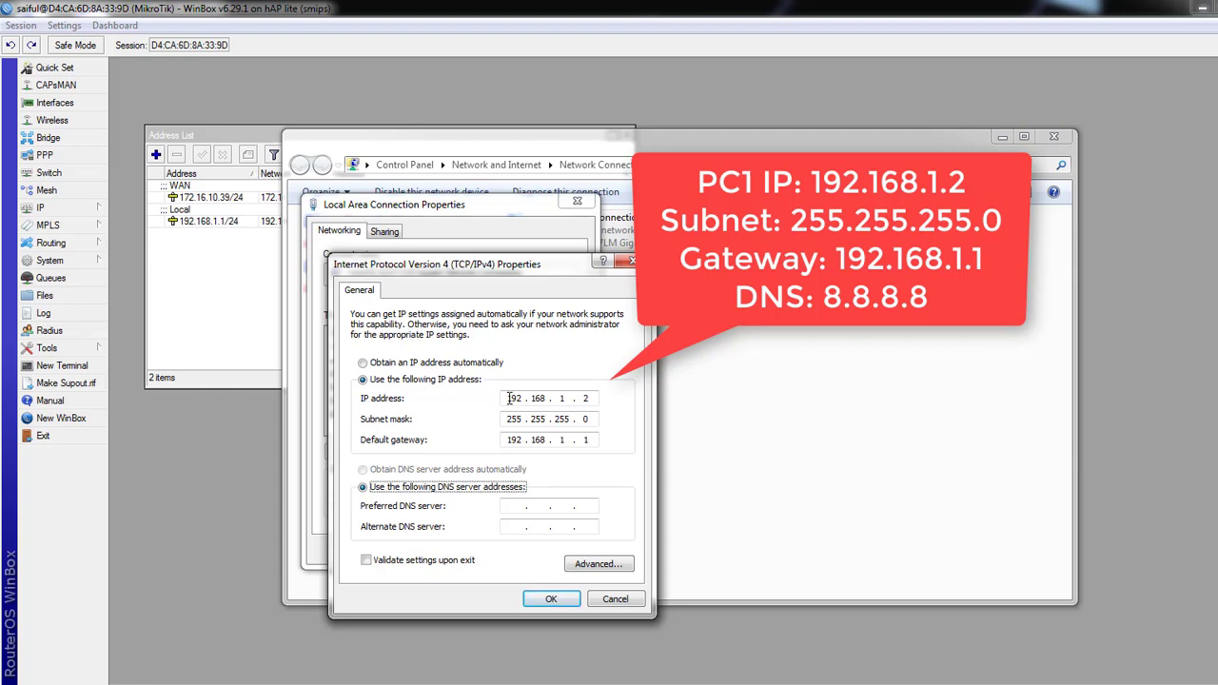
{"action": "key", "text": "Tab"}
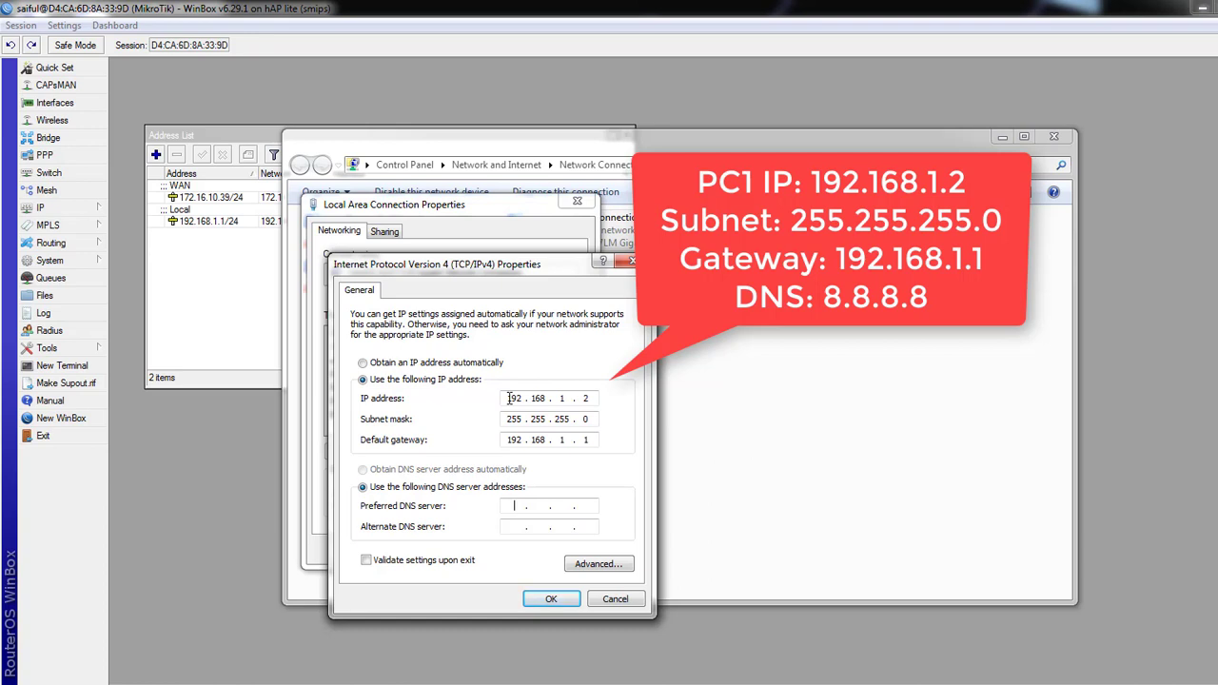
{"action": "type", "text": "8 . 8 . 8 ."}
{"action": "type", "text": "8."}
{"action": "type", "text": "8"}
{"action": "type", "text": "."}
{"action": "type", "text": "8"}
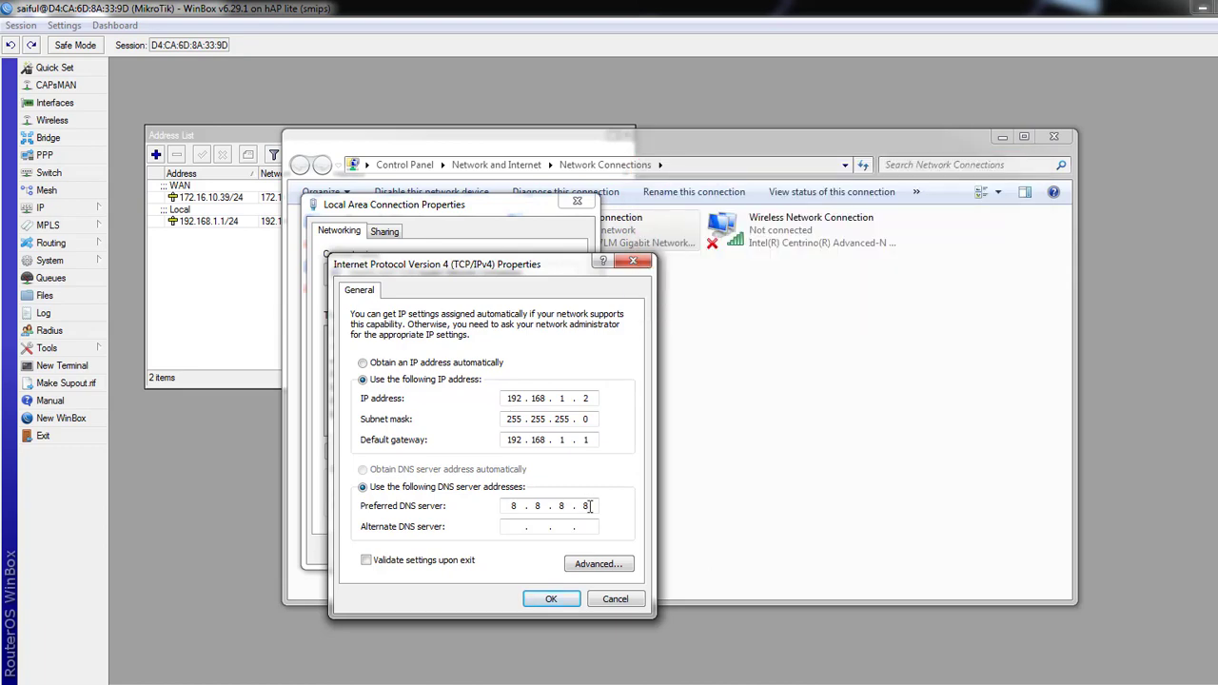
- Save the IPv4 settings, then run a continuous ping to 192.168.1.1 and stop it
{"action": "left_click", "coordinate": [548, 597]}
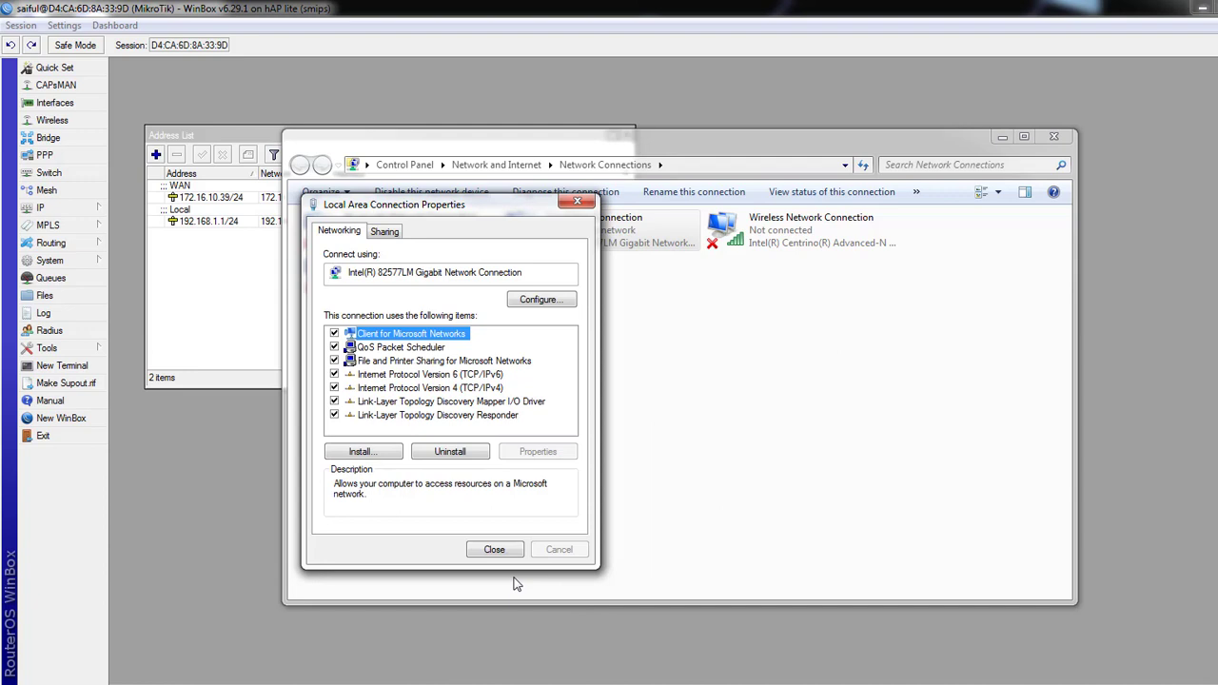
{"action": "left_click", "coordinate": [494, 551]}
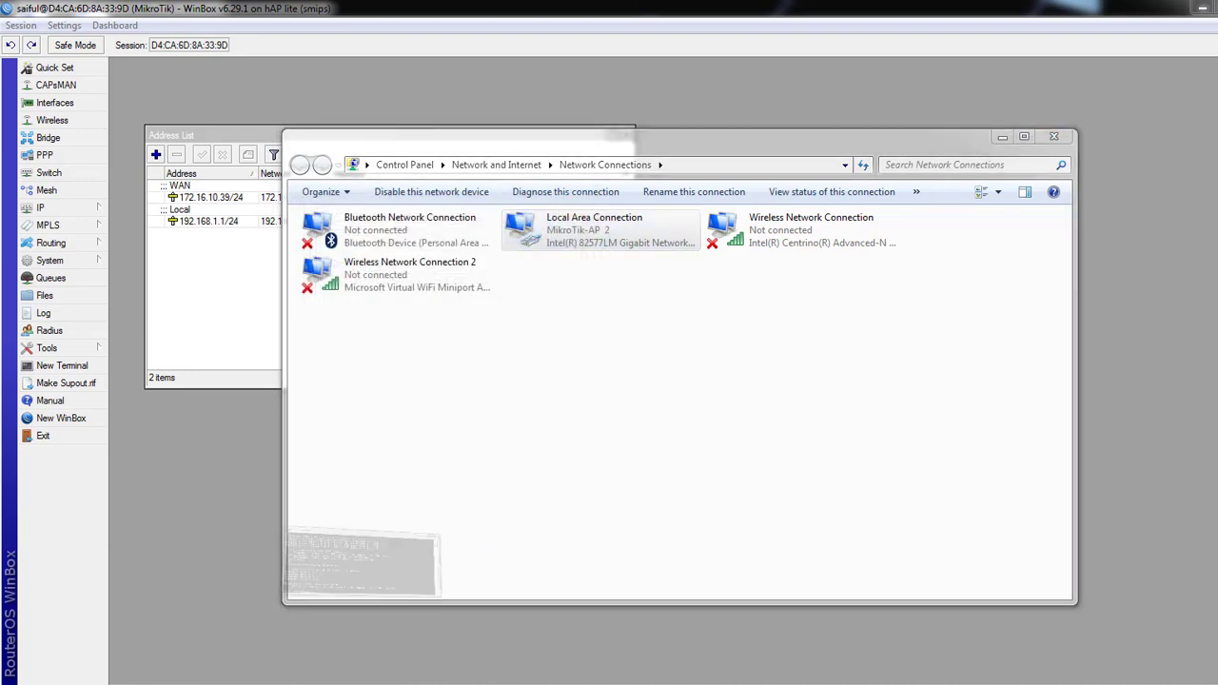
{"action": "left_click", "coordinate": [361, 571]}
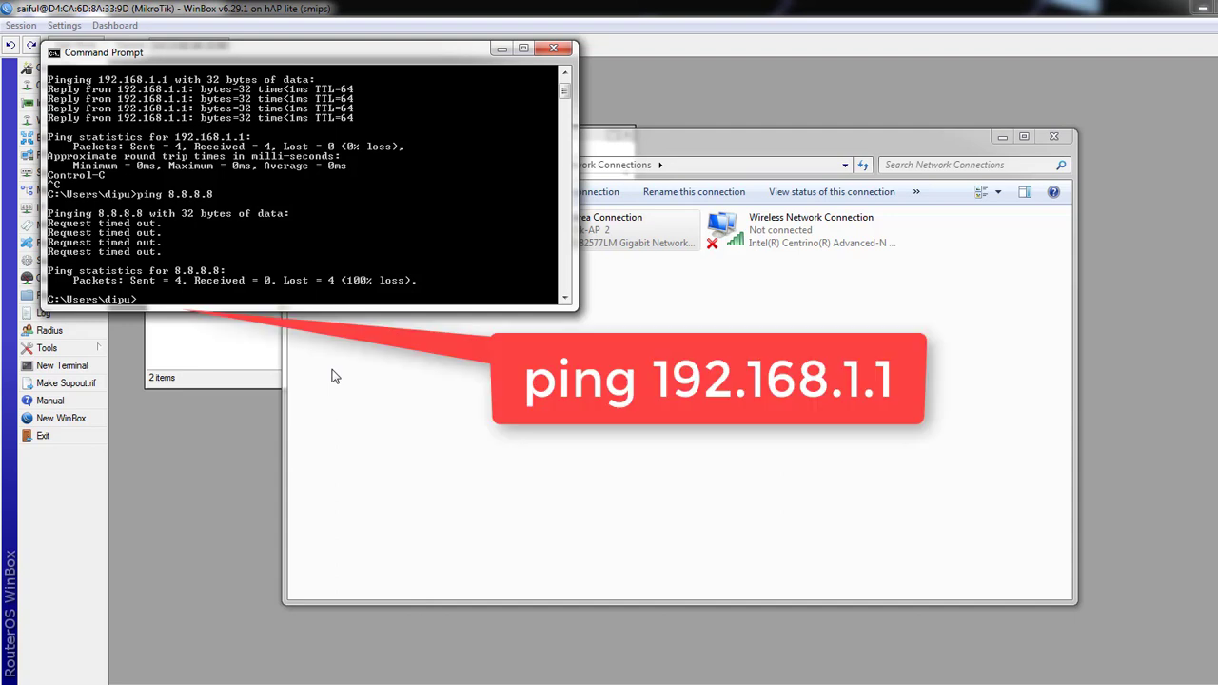
{"action": "type", "text": "ping "}
{"action": "type", "text": "192.16"}
{"action": "type", "text": "8.1."}
{"action": "type", "text": "1 -t"}
{"action": "key", "text": "Return"}
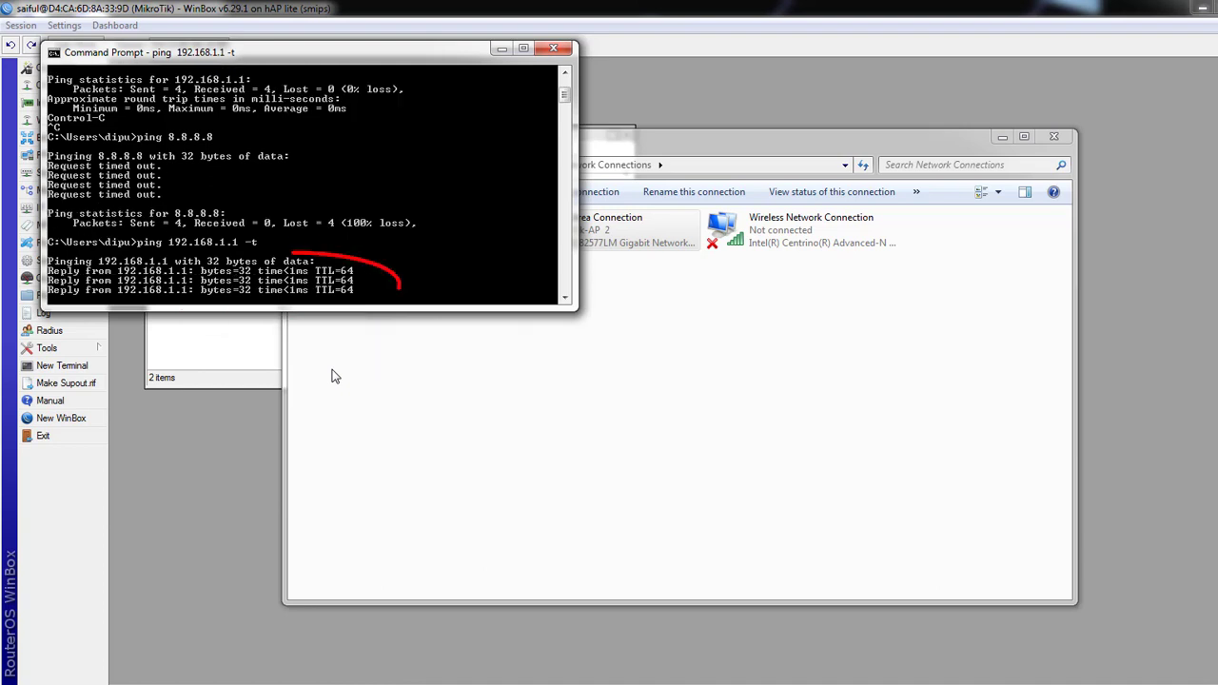
{"action": "key", "text": "ctrl+c"}
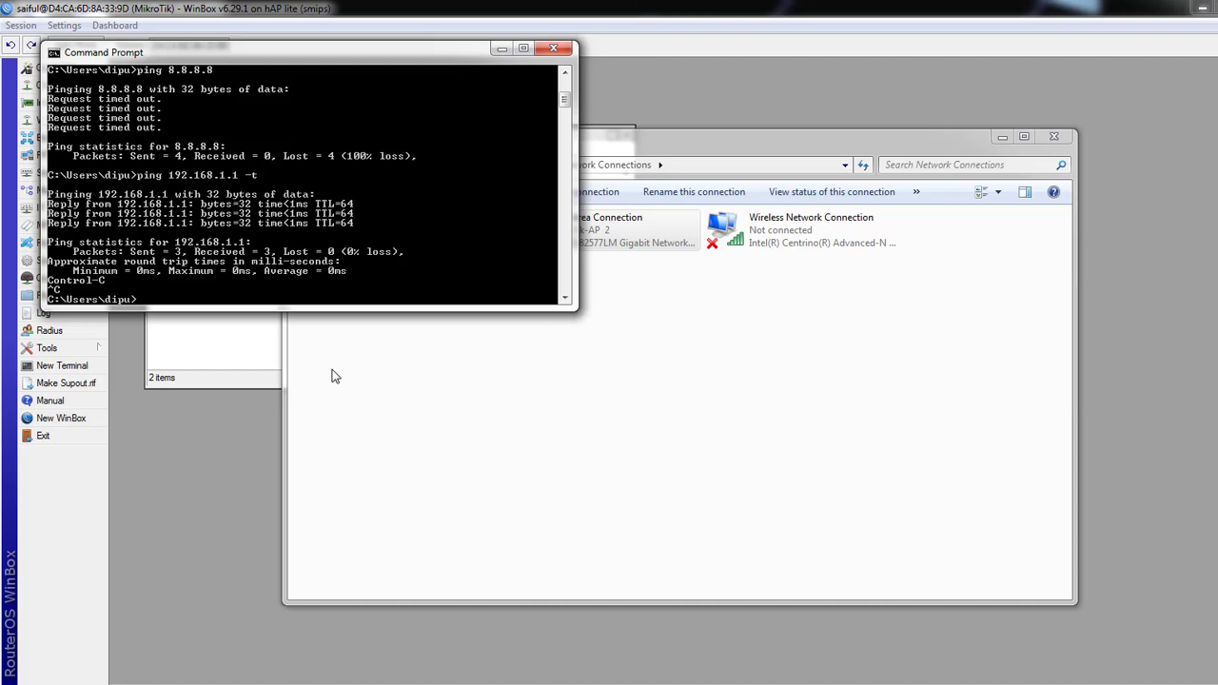
- Ping 8.8.8.8 and stop it after the requests time out
{"action": "type", "text": "ping 8"}
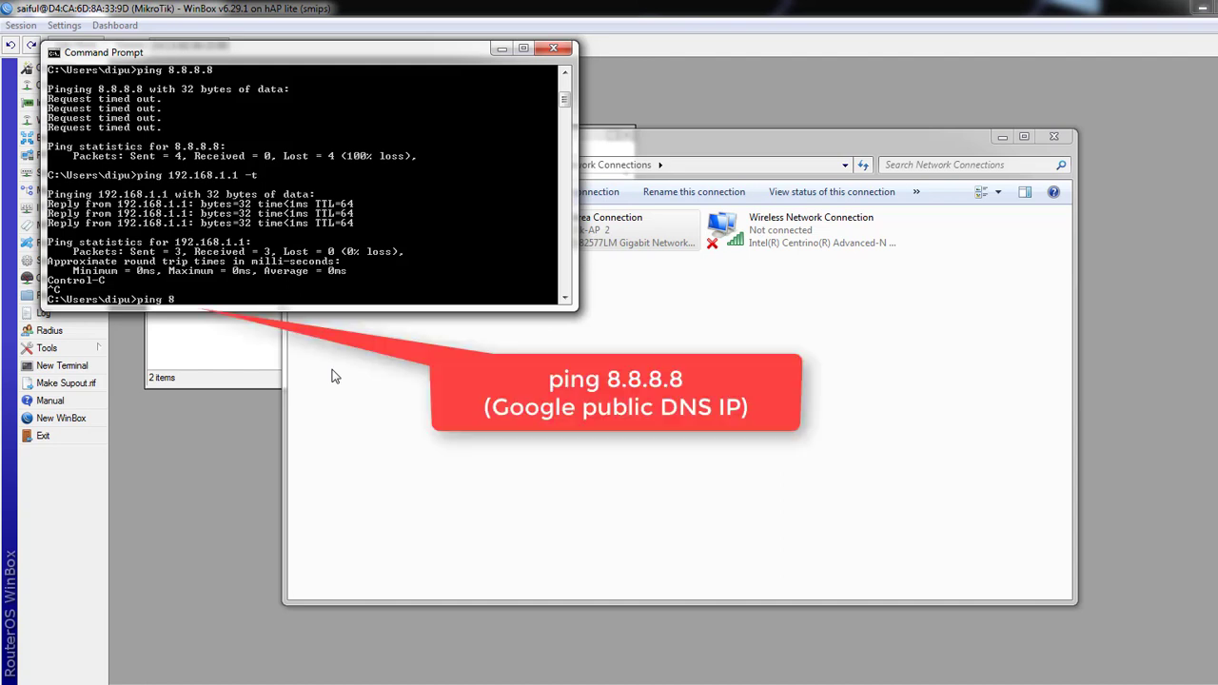
{"action": "type", "text": ".8.8"}
{"action": "type", "text": ".8"}
{"action": "key", "text": "Return"}
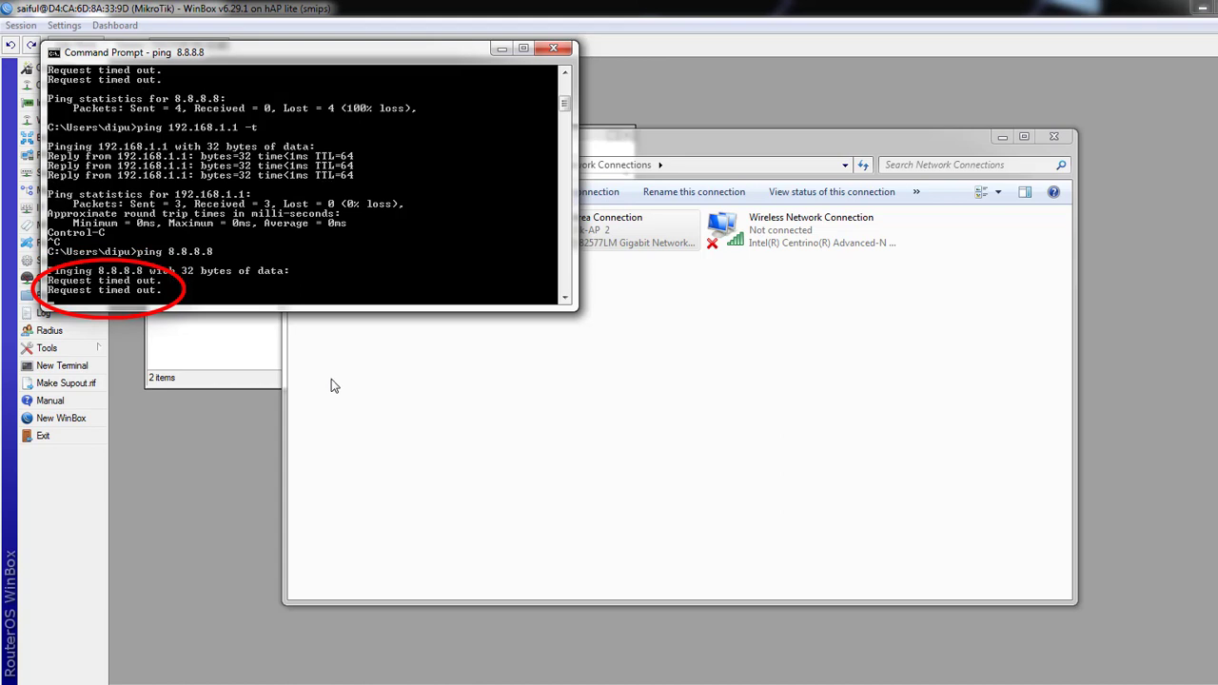
{"action": "key", "text": "ctrl+c"}
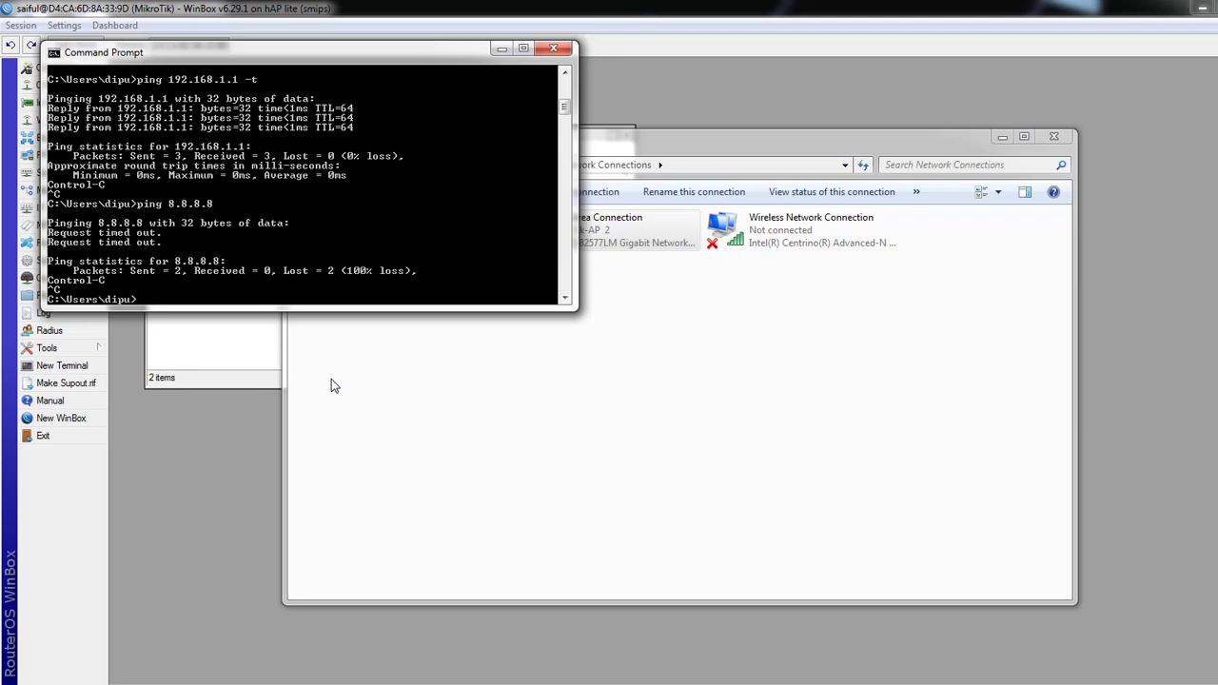
- Switch from Command Prompt to WinBox and open the empty IP > Firewall NAT list
{"action": "left_click", "coordinate": [501, 47]}
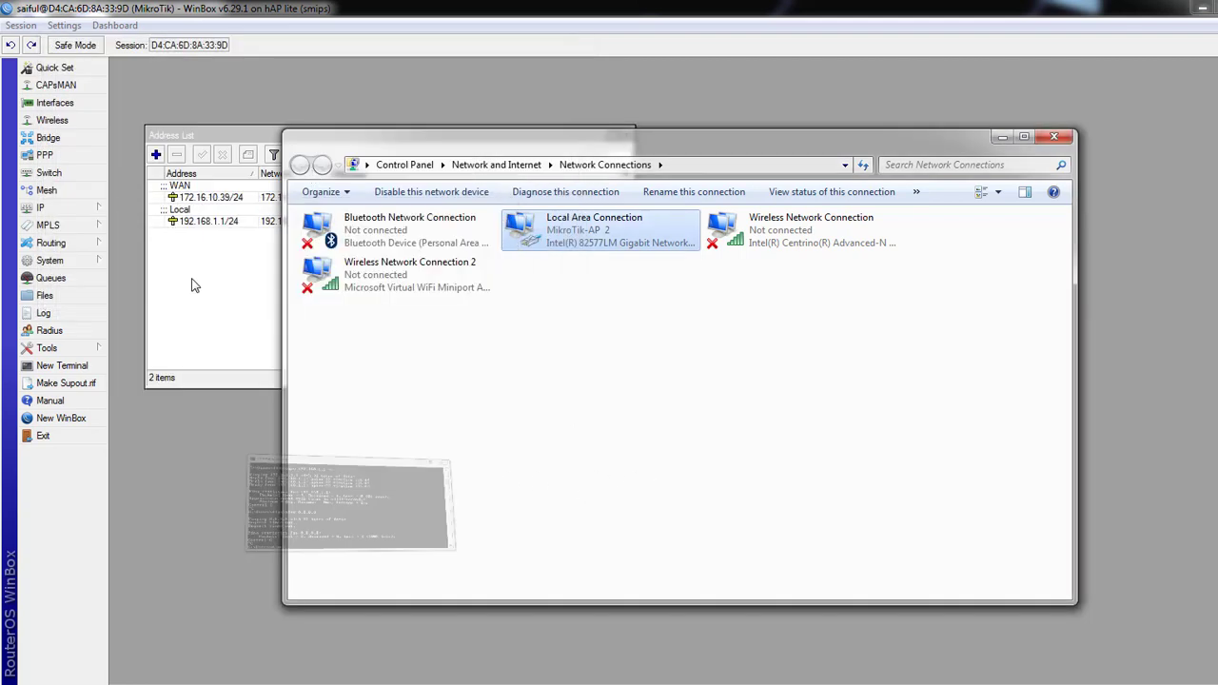
{"action": "left_click", "coordinate": [185, 467]}
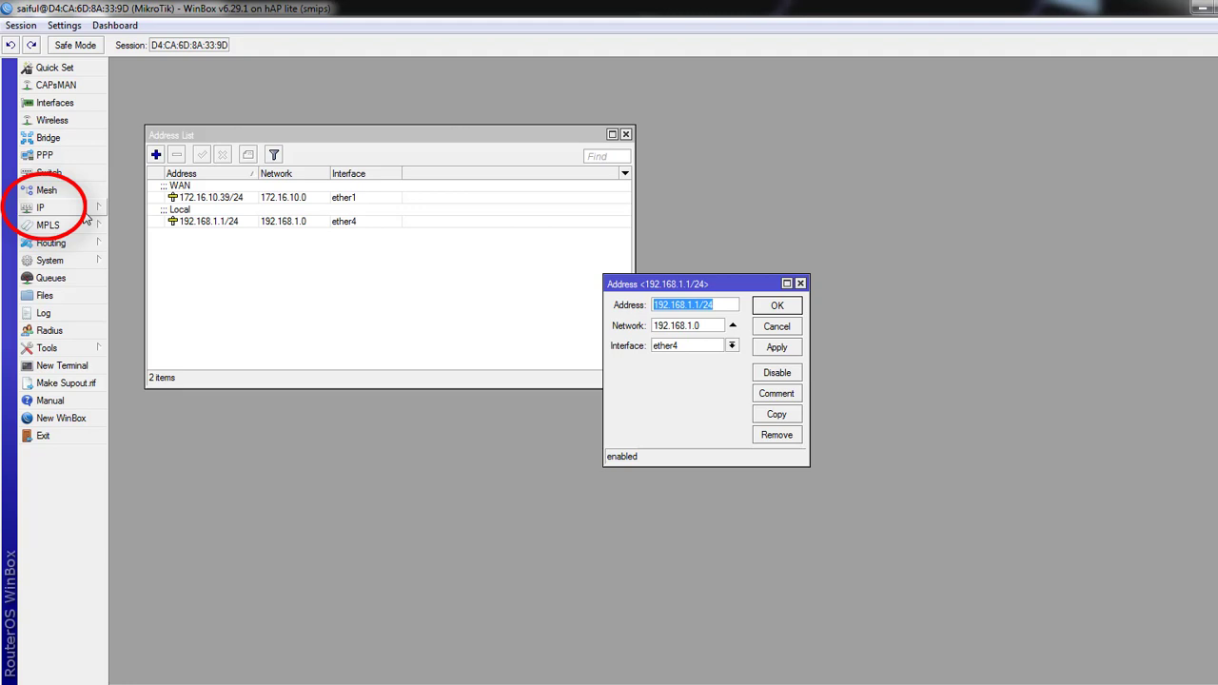
{"action": "left_click", "coordinate": [83, 209]}
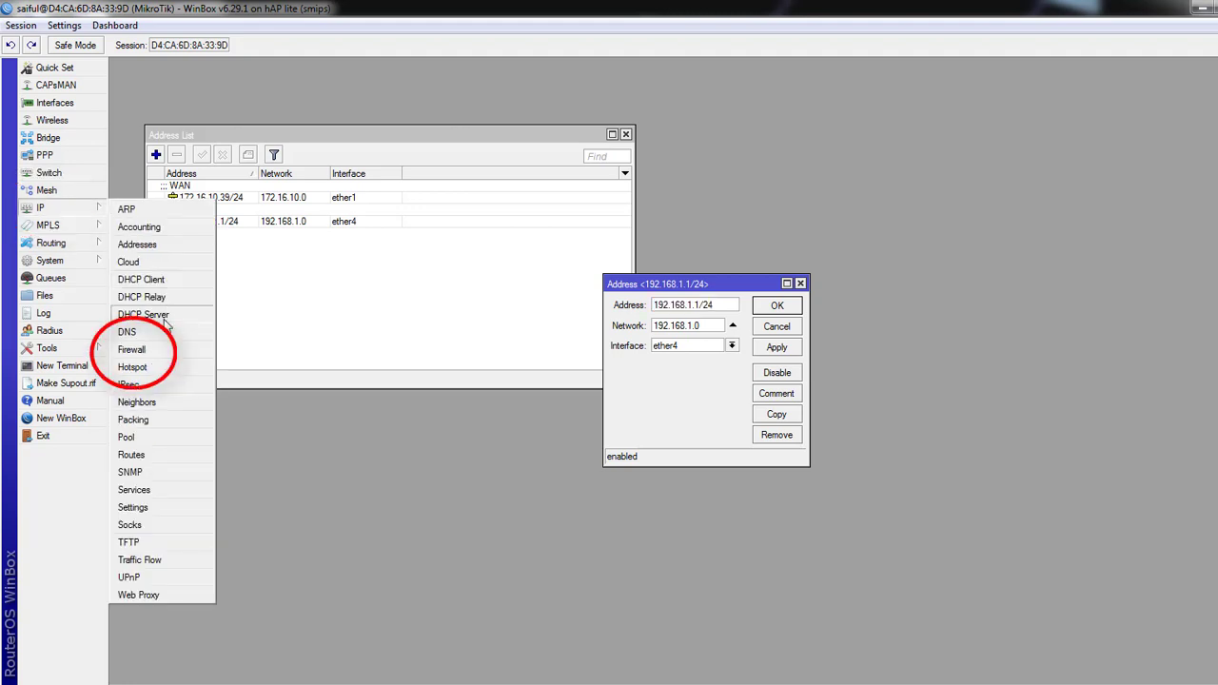
{"action": "left_click", "coordinate": [166, 351]}
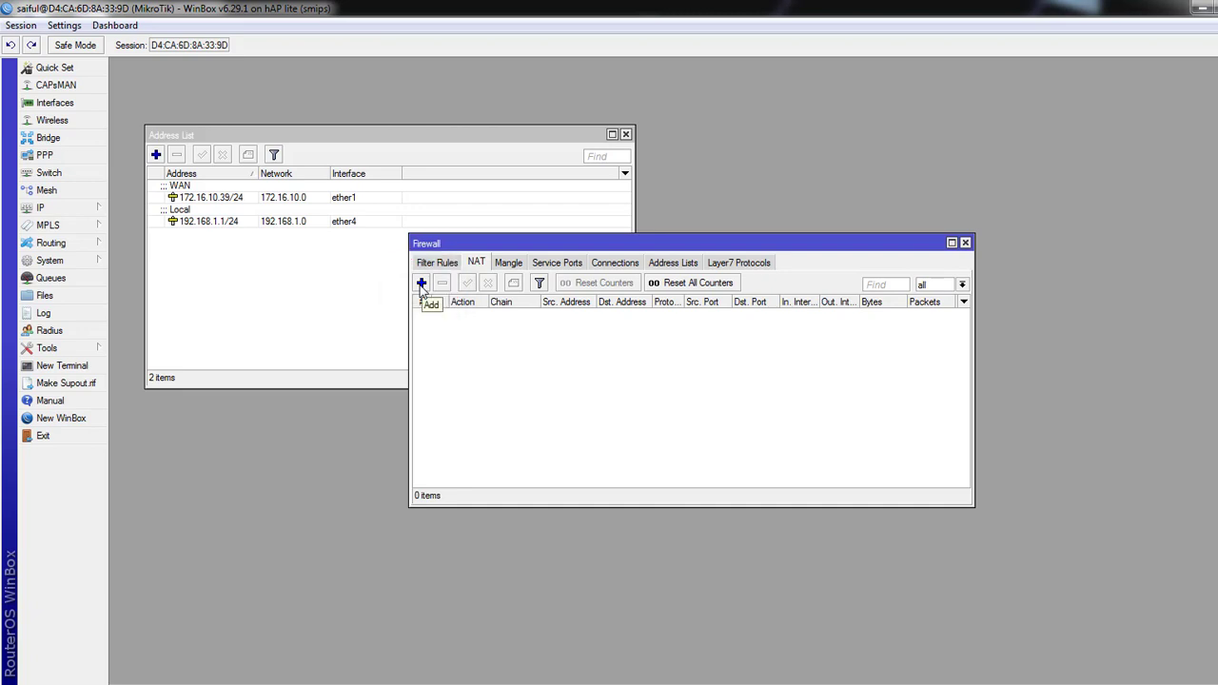
- Create a NAT rule: chain srcnat, Src. Address 192.168.1.0/24, action masquerade, then save it
{"action": "left_click", "coordinate": [421, 284]}
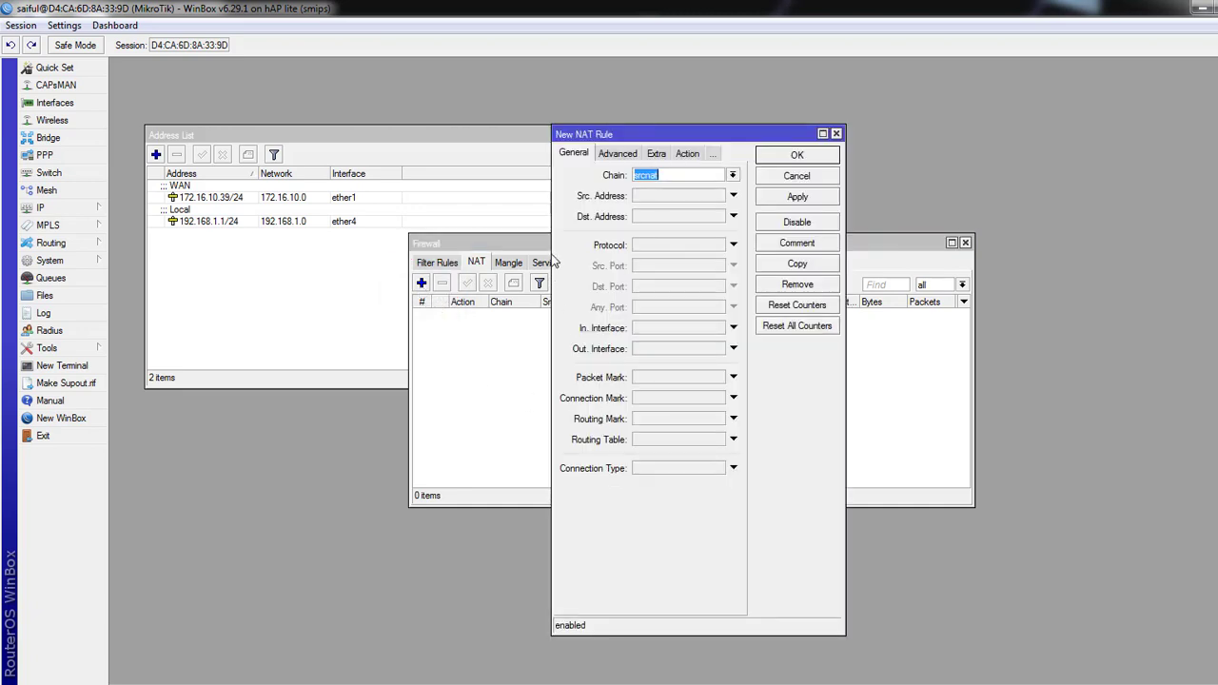
{"action": "left_click", "coordinate": [663, 178]}
{"action": "left_click", "coordinate": [647, 199]}
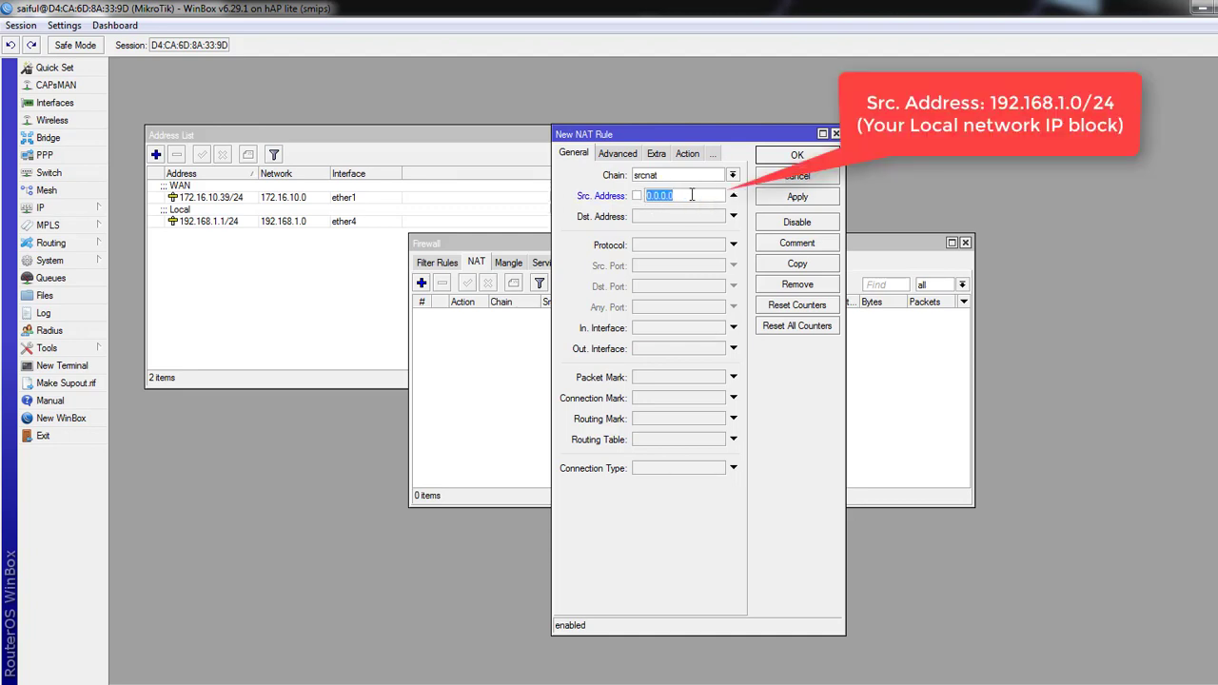
{"action": "type", "text": "19"}
{"action": "type", "text": "2."}
{"action": "type", "text": "16"}
{"action": "type", "text": "8."}
{"action": "type", "text": "1."}
{"action": "type", "text": "0"}
{"action": "type", "text": "/24"}
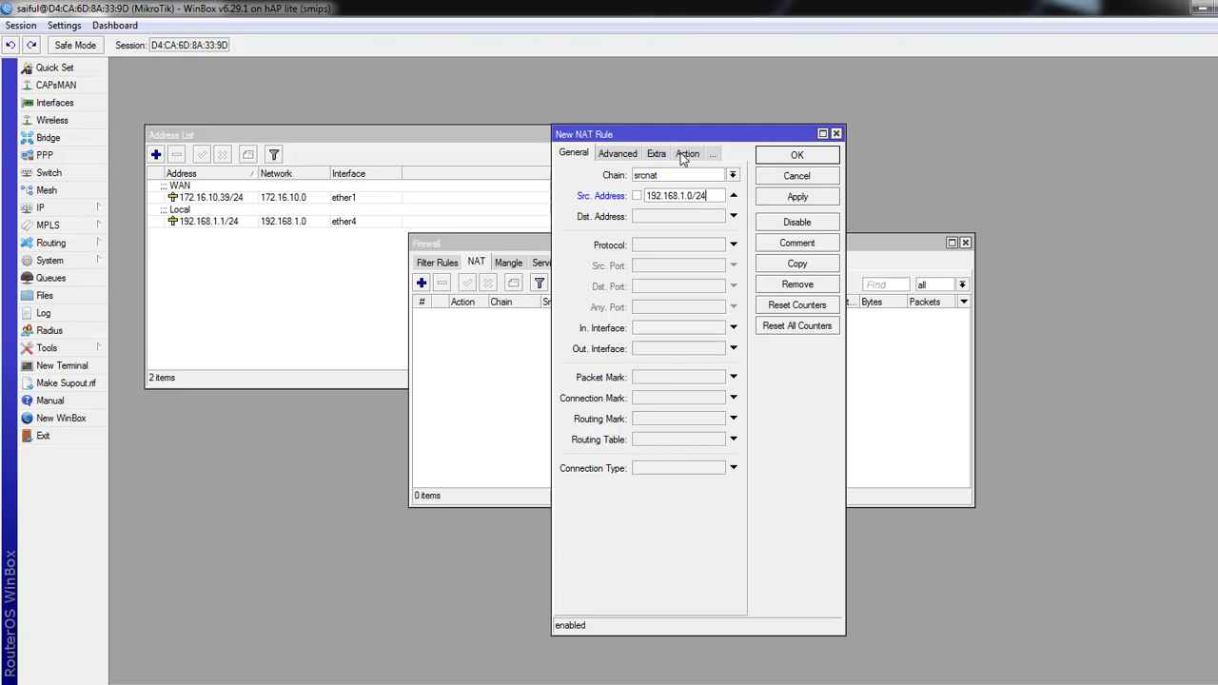
{"action": "left_click", "coordinate": [684, 154]}
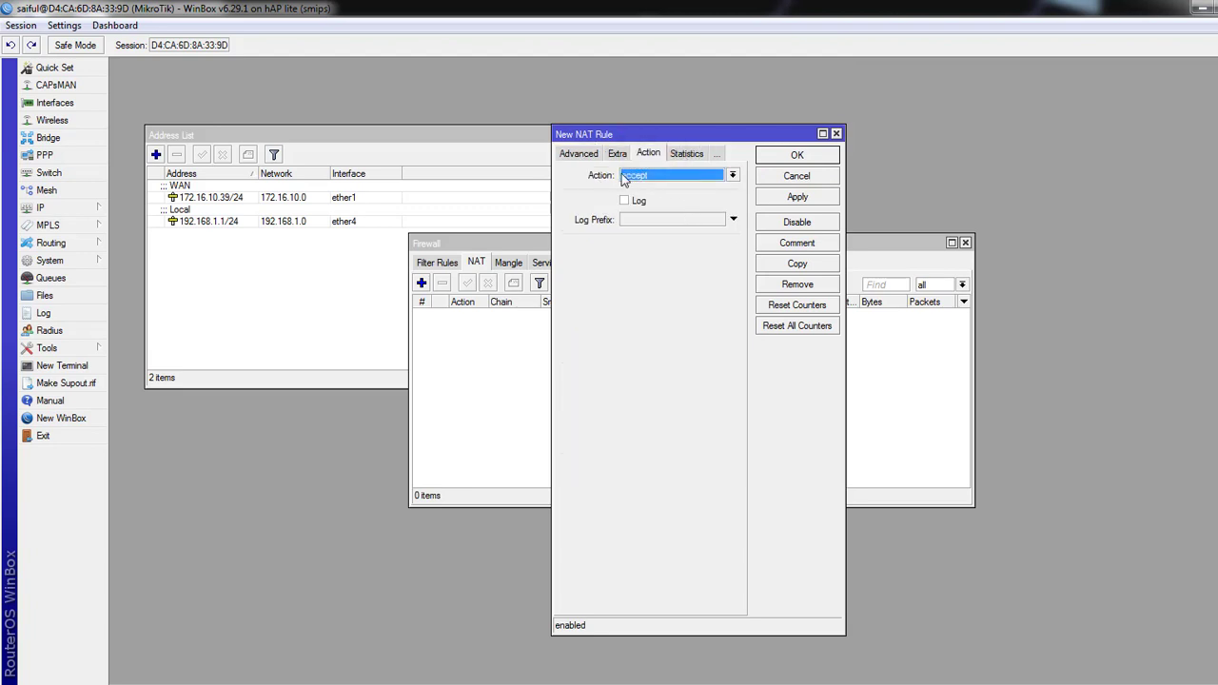
{"action": "left_click", "coordinate": [645, 177]}
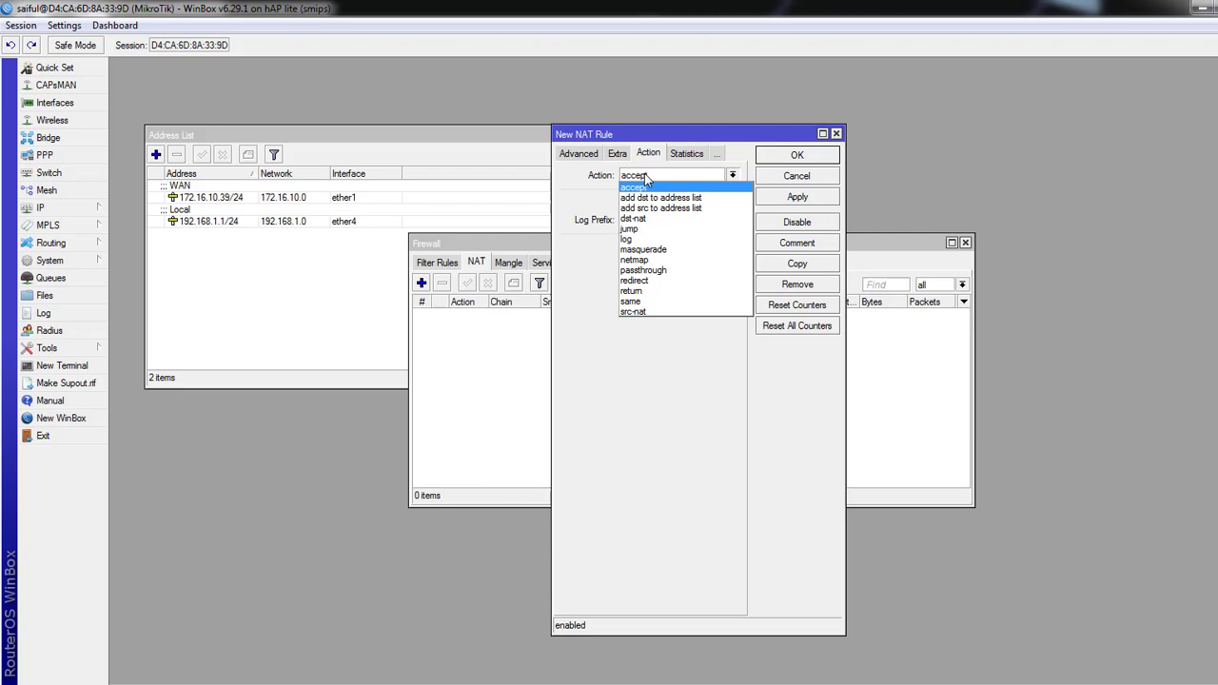
{"action": "left_click", "coordinate": [656, 250]}
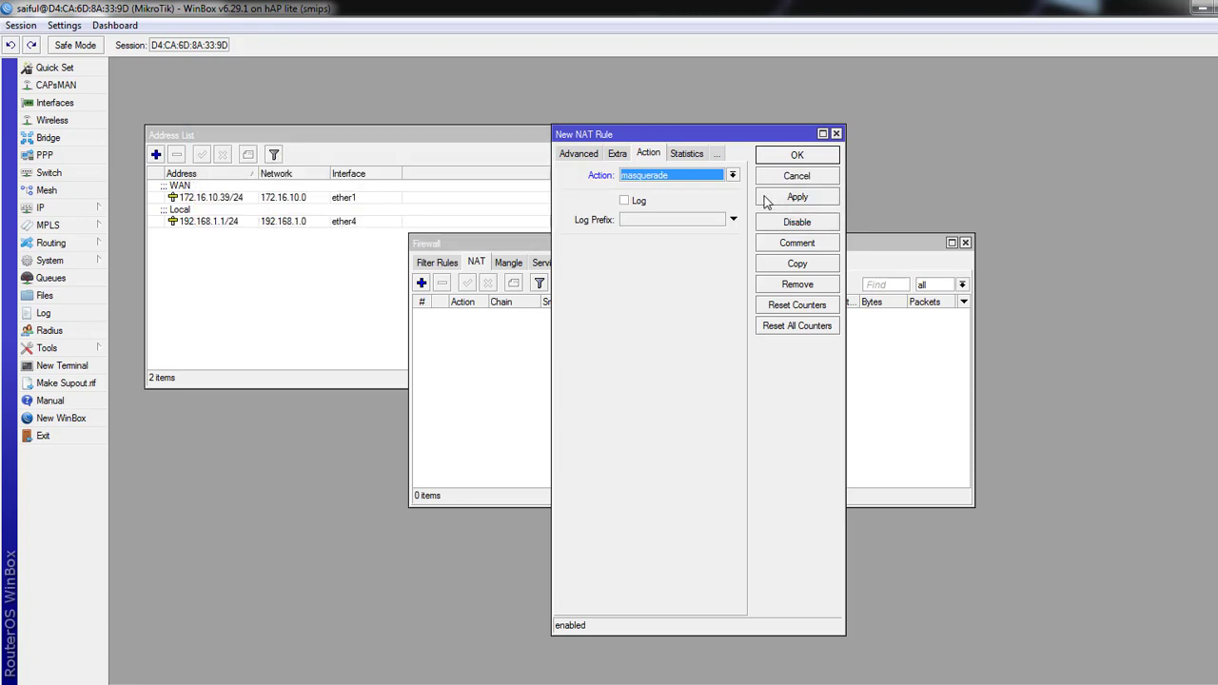
{"action": "left_click", "coordinate": [767, 200]}
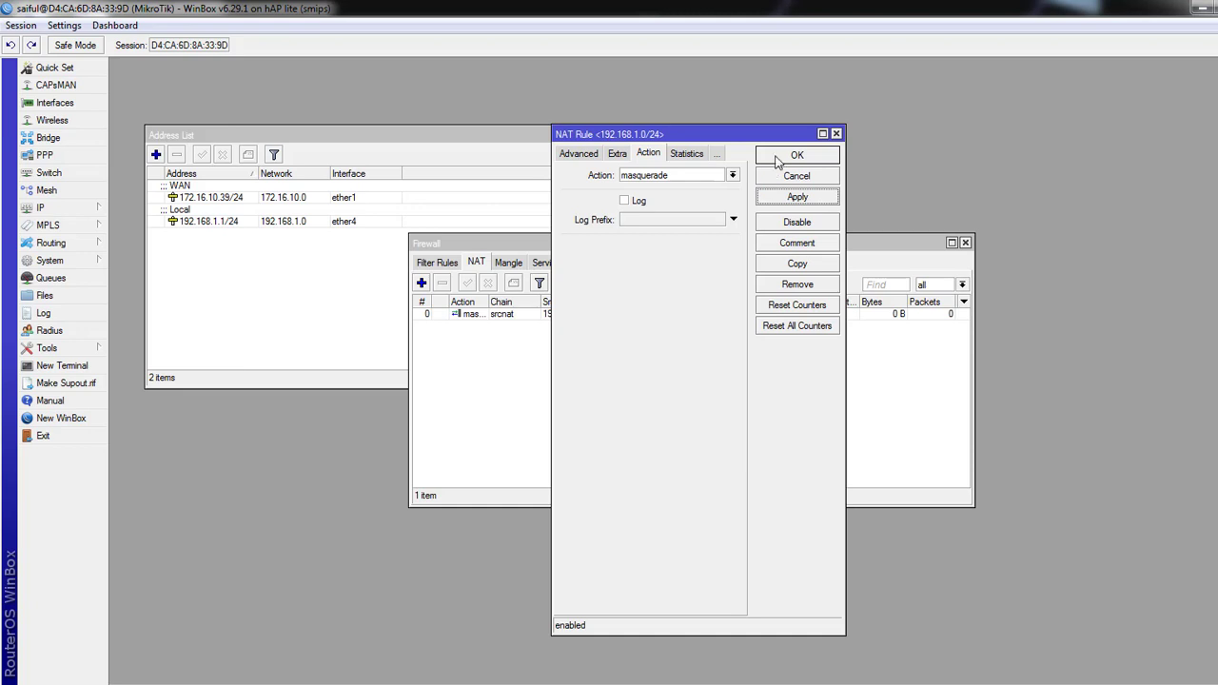
{"action": "left_click", "coordinate": [797, 155]}
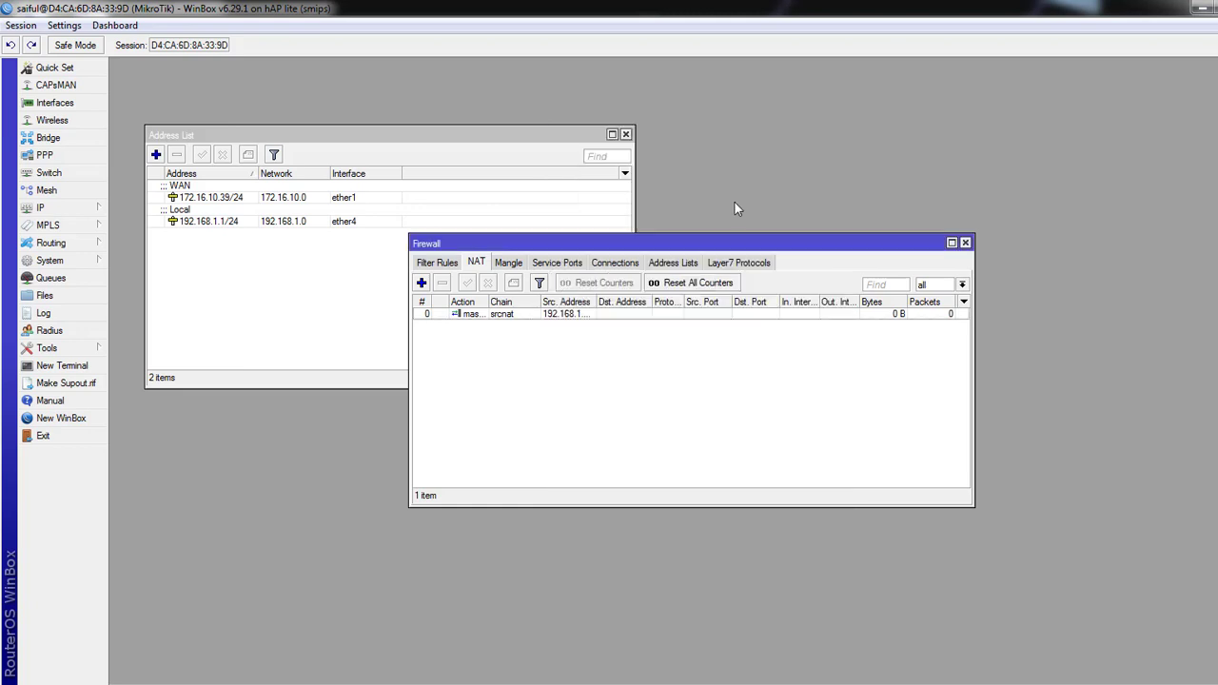
- Give the masquerade rule the comment 'NAT' and switch back to Command Prompt
{"action": "double_click", "coordinate": [597, 301]}
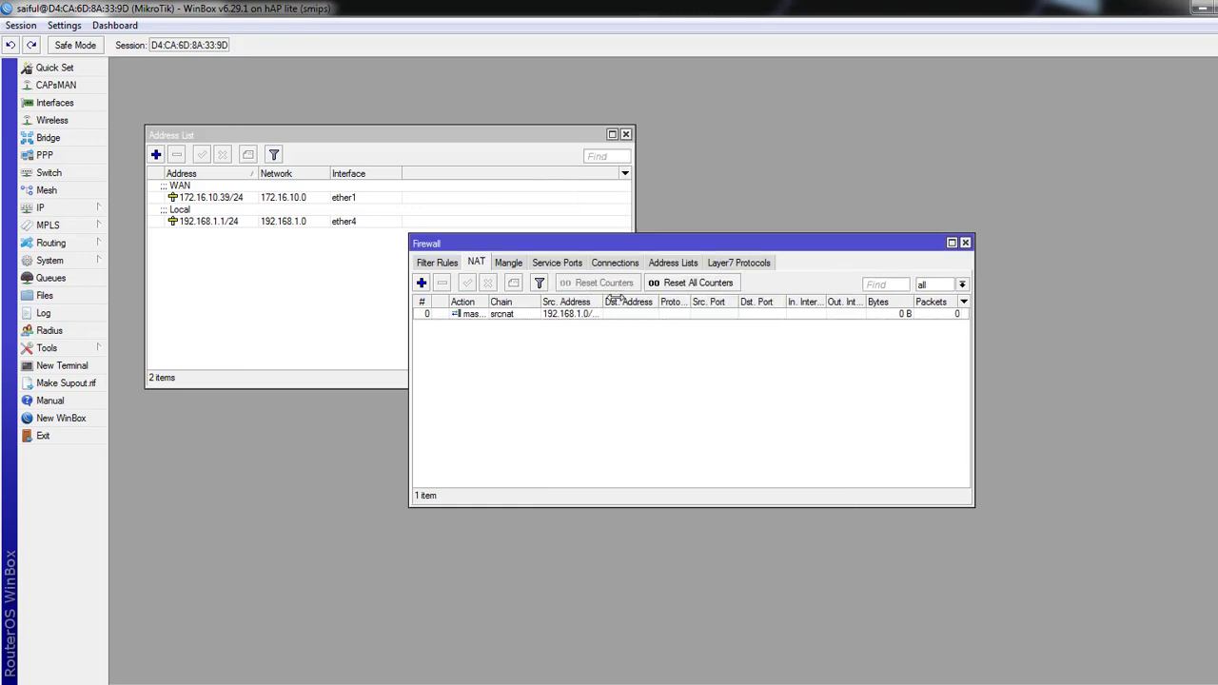
{"action": "left_click", "coordinate": [497, 315]}
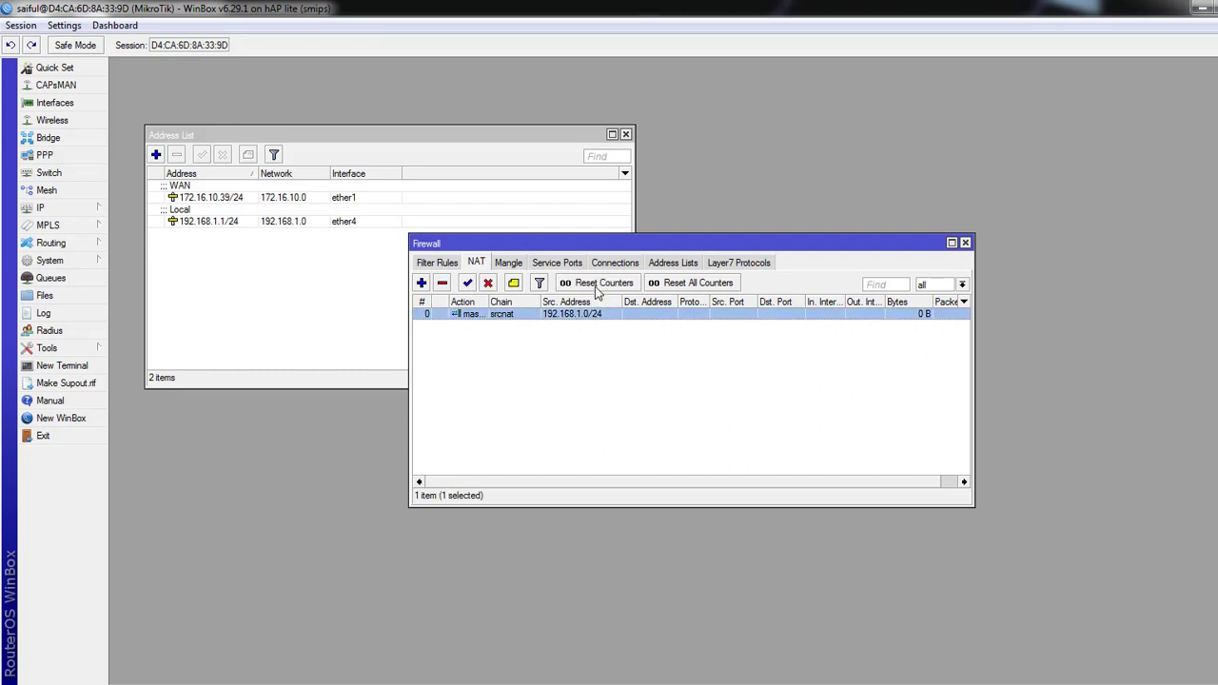
{"action": "left_click", "coordinate": [514, 282]}
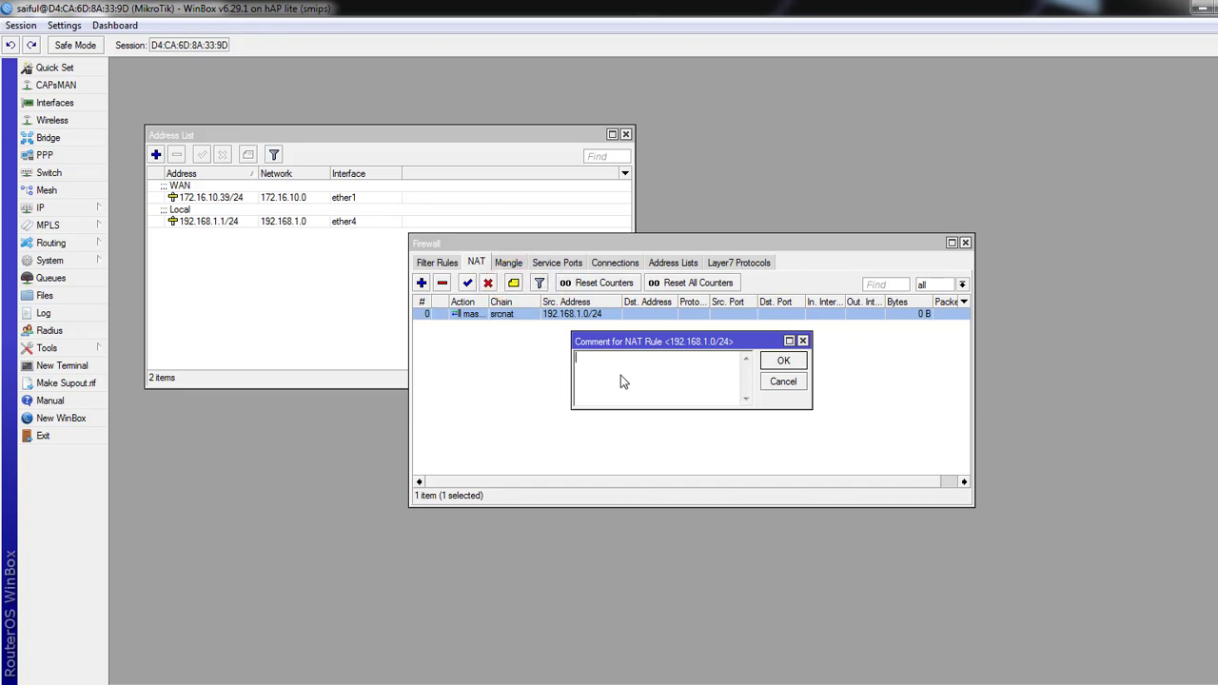
{"action": "type", "text": "NAT"}
{"action": "left_click", "coordinate": [786, 361]}
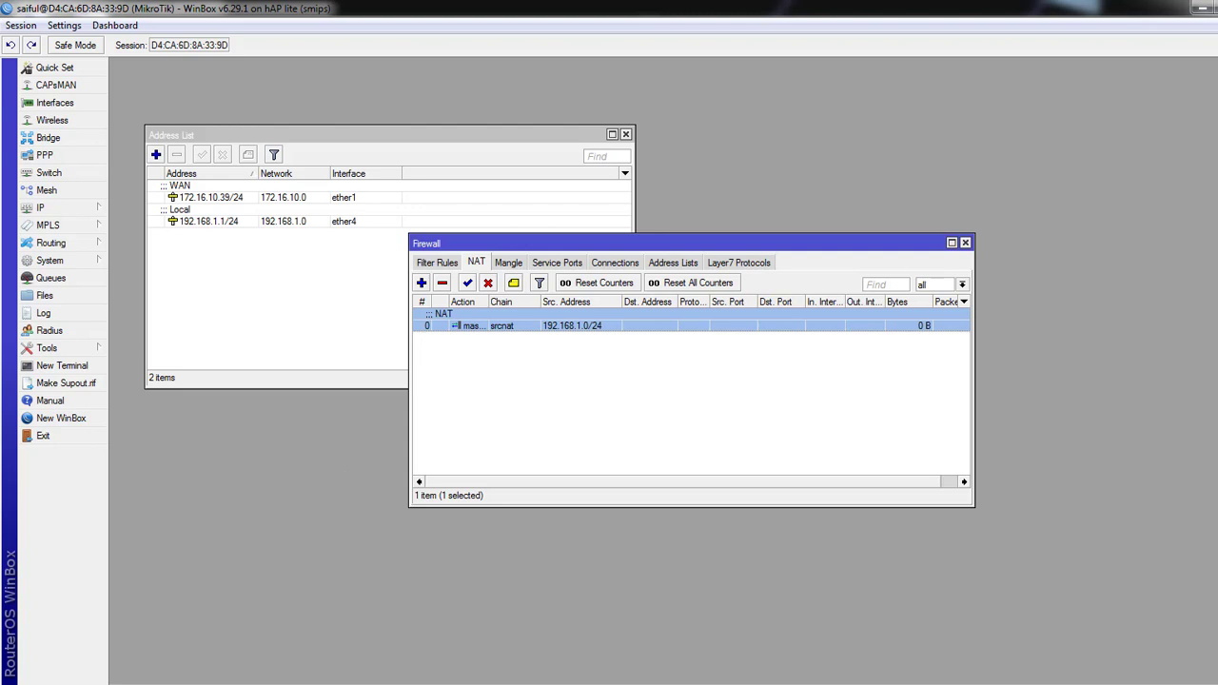
{"action": "key", "text": "alt+Tab"}
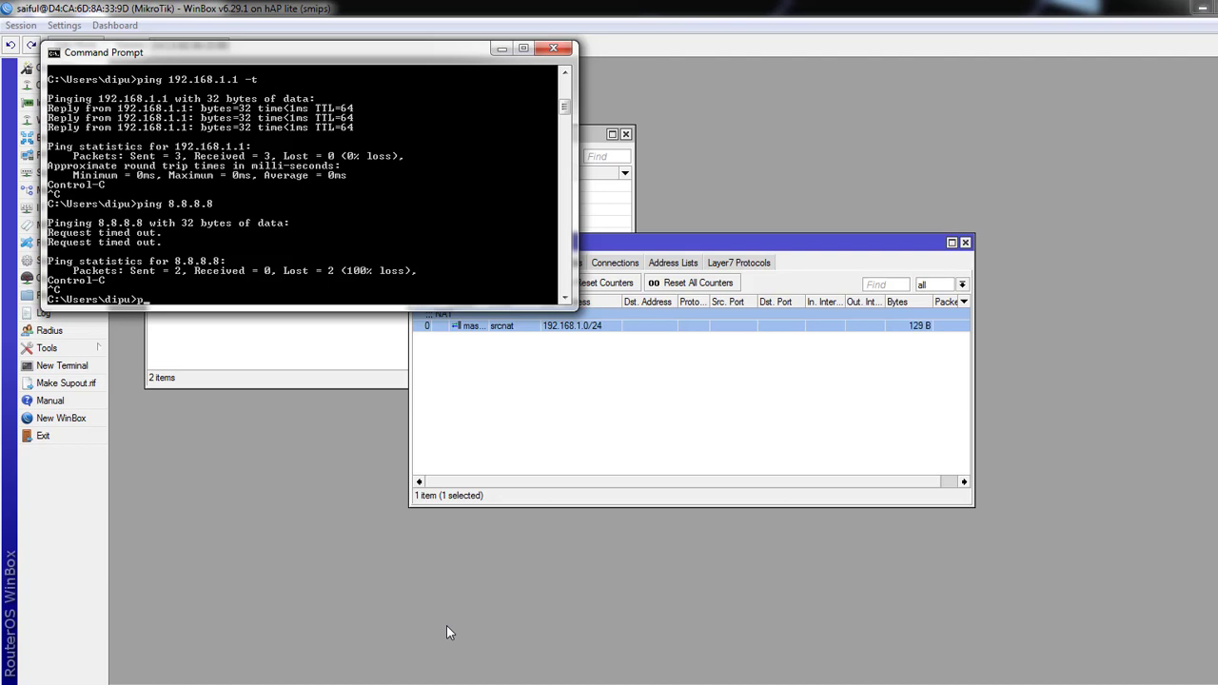
- Ping 8.8.8.8 again and stop it once replies come back
{"action": "type", "text": "ing 8."}
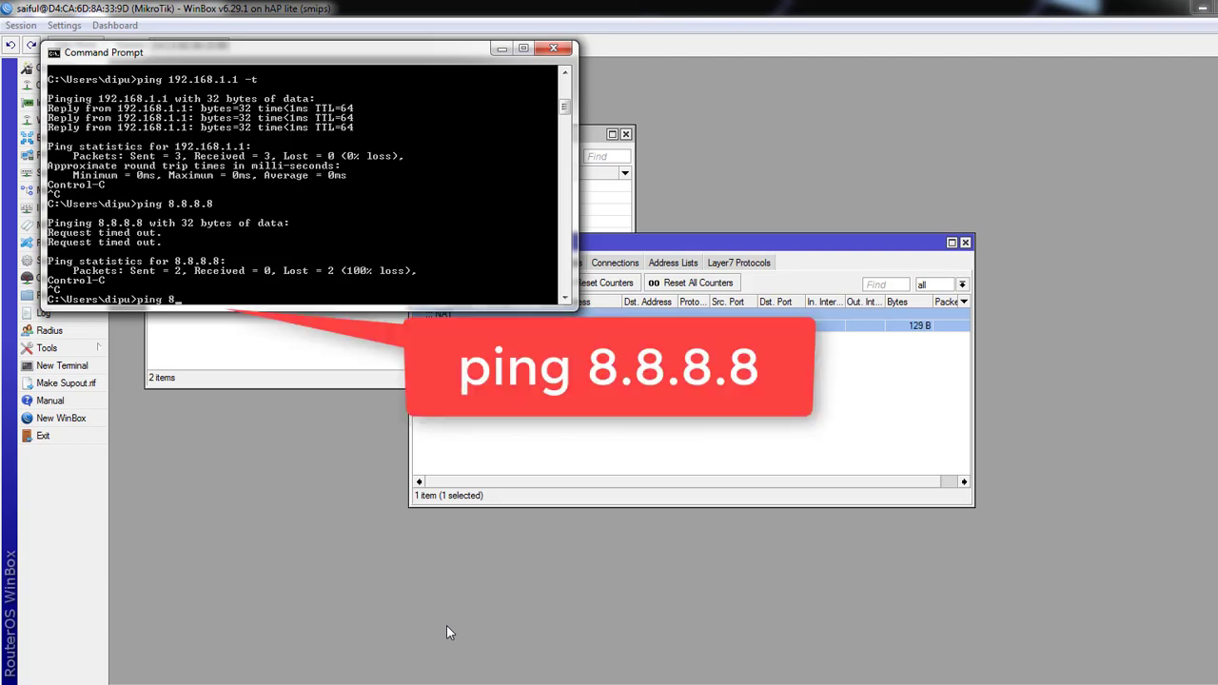
{"action": "type", "text": "8.8"}
{"action": "type", "text": ".8"}
{"action": "key", "text": "Return"}
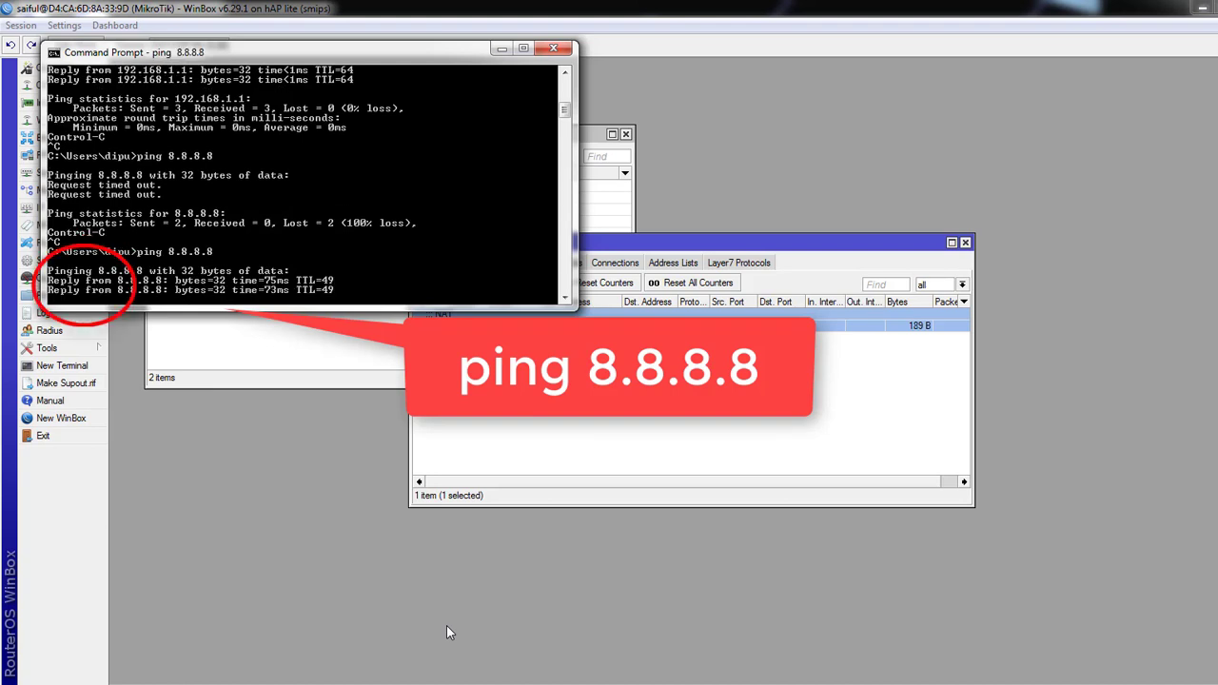
{"action": "key", "text": "ctrl+c"}
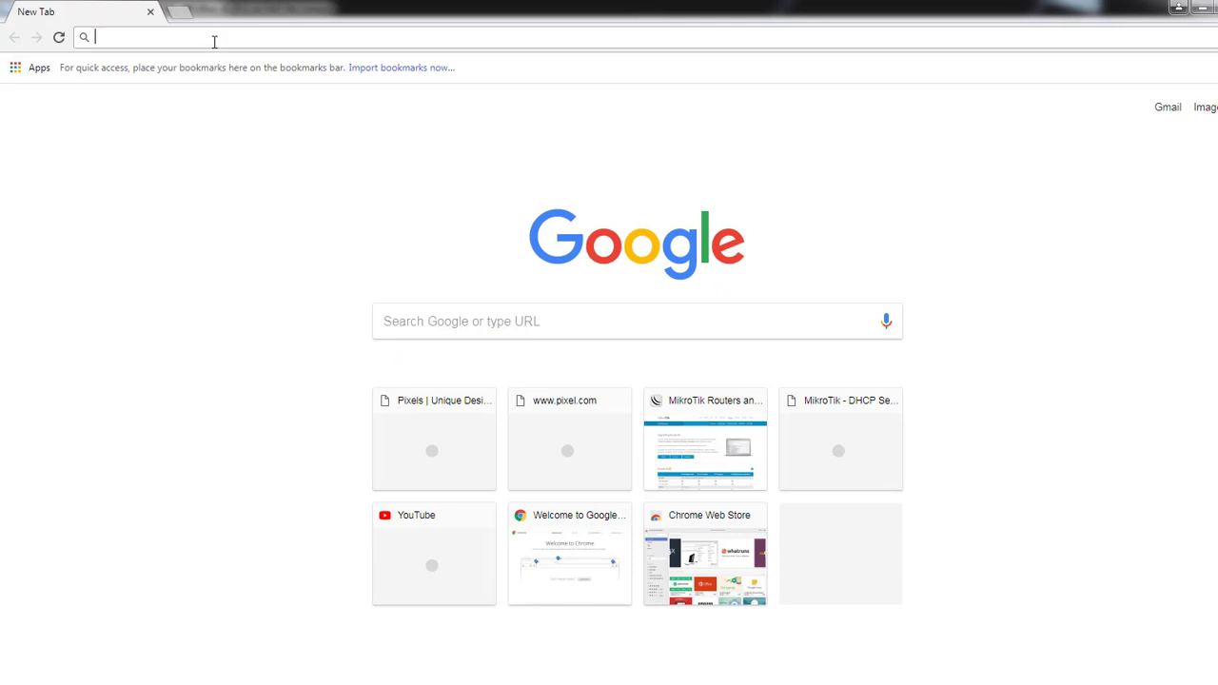
- Search Google for 'yahoo mail' from the Chrome address bar
{"action": "type", "text": "yahoo mail"}
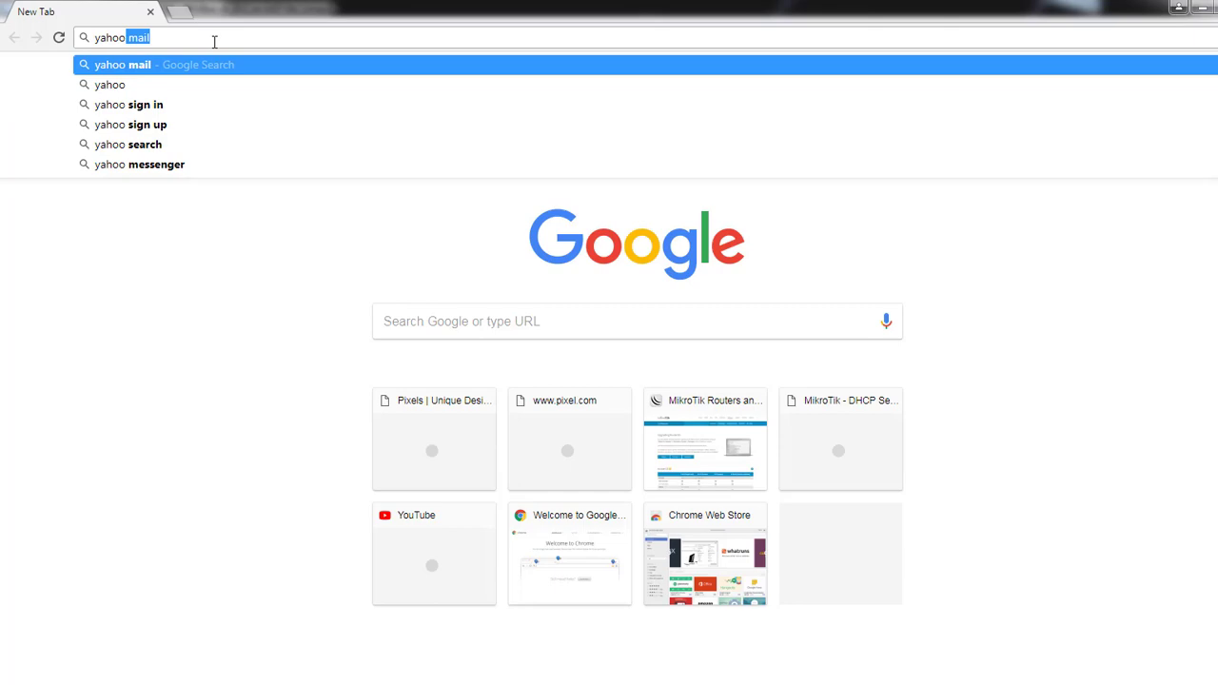
{"action": "key", "text": "Return"}
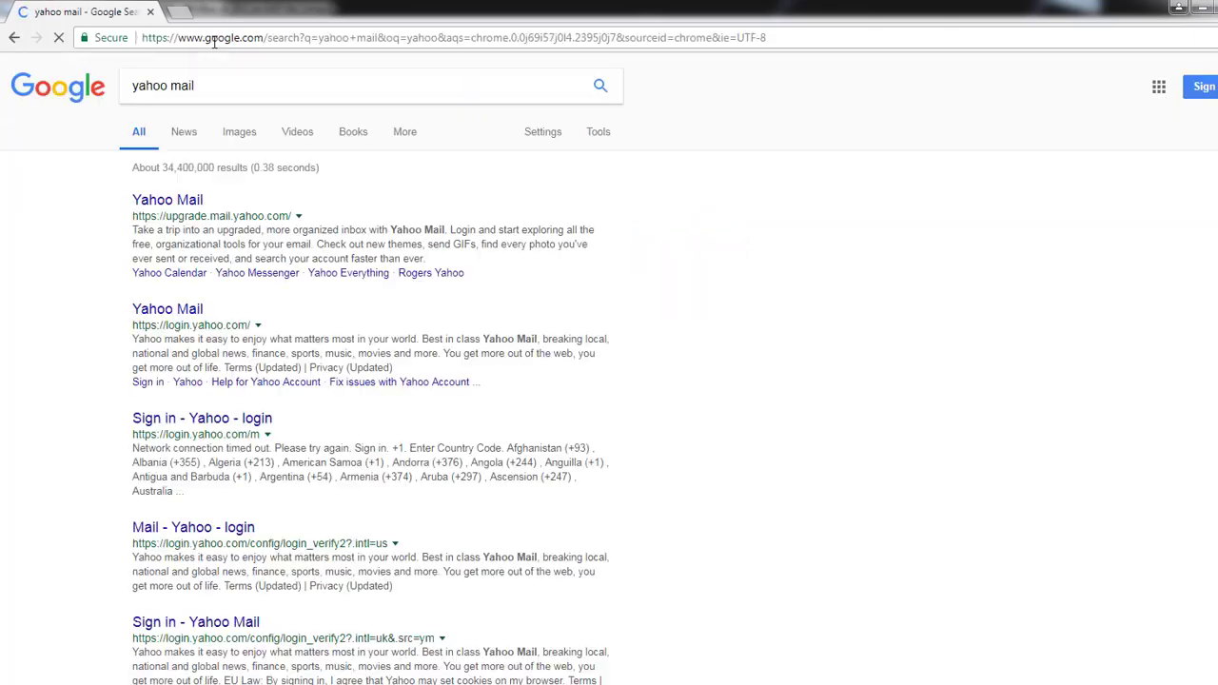